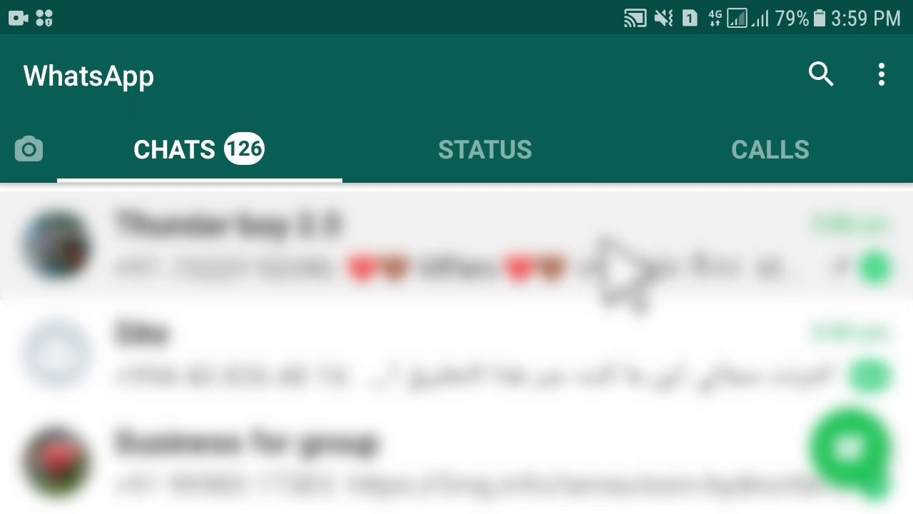
# Open the 19/09 chat and pick its Hello message to forward.
pyautogui.scroll(-5, 549, 321)
pyautogui.scroll(-10, 553, 307)
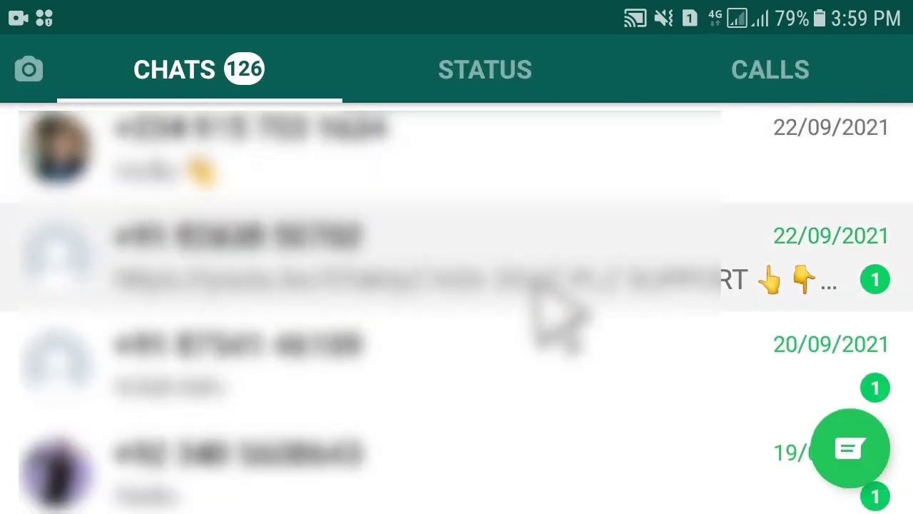
pyautogui.scroll(-3, 554, 316)
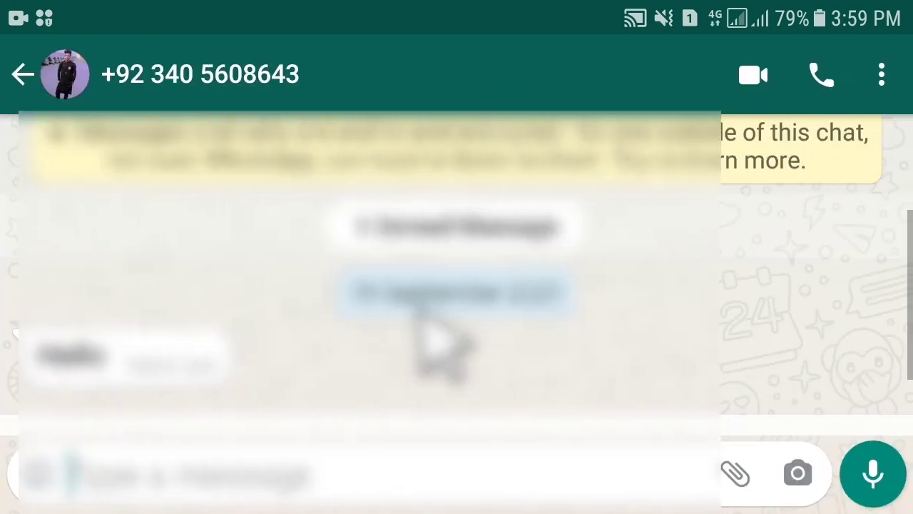
pyautogui.click(167, 352)
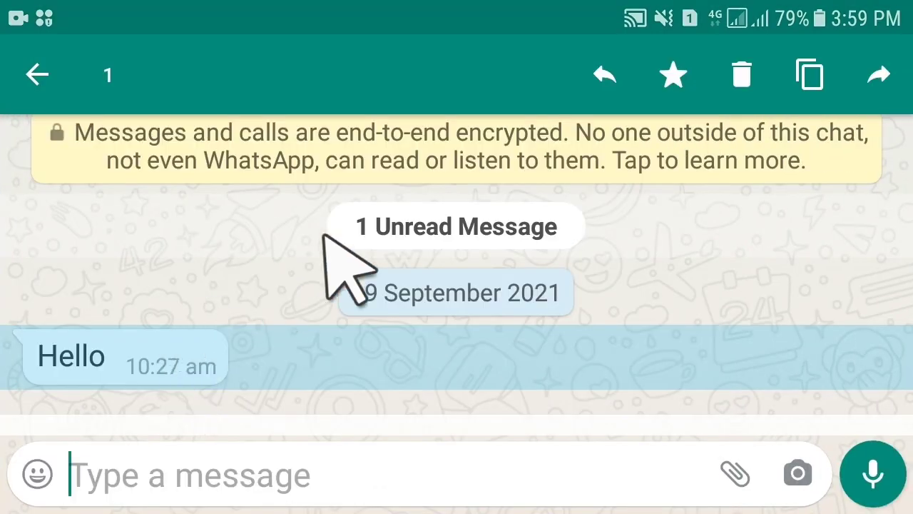
pyautogui.click(883, 75)
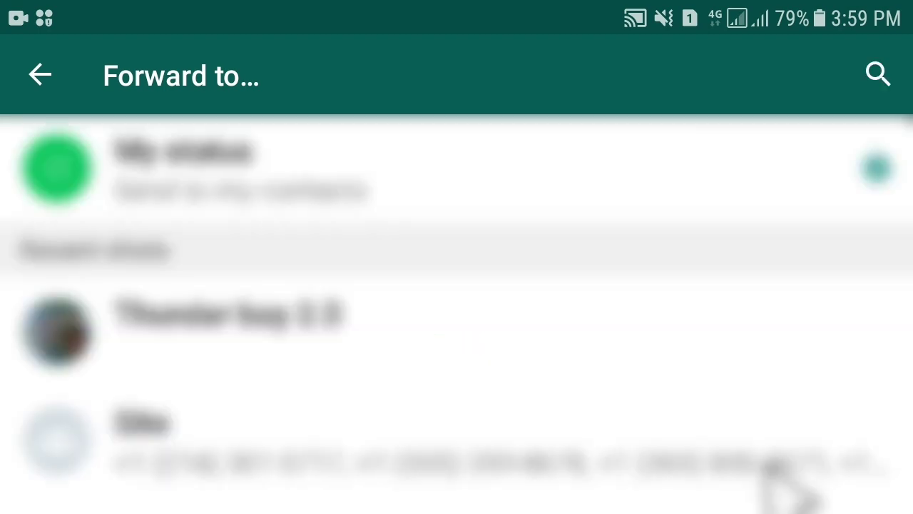
# Tick five chats in the Forward to… list as Hello recipients.
pyautogui.scroll(-2, 778, 475)
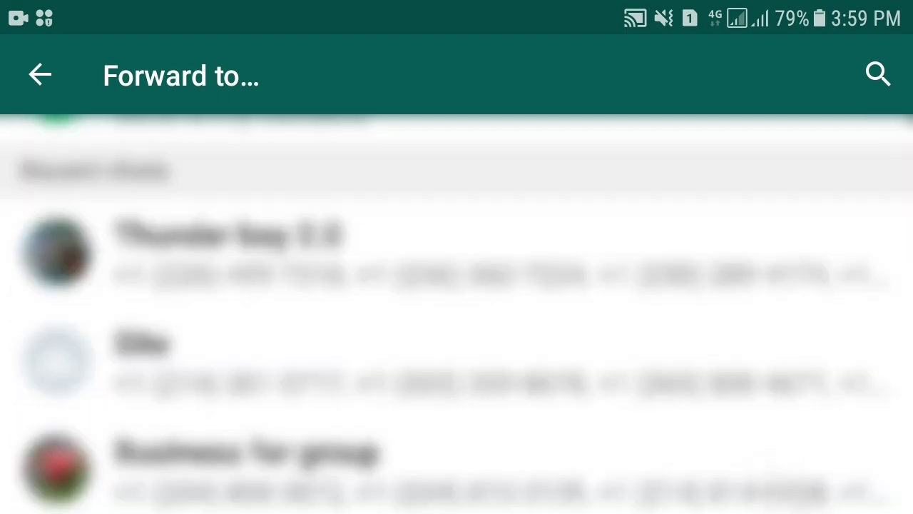
pyautogui.scroll(-5, 457, 314)
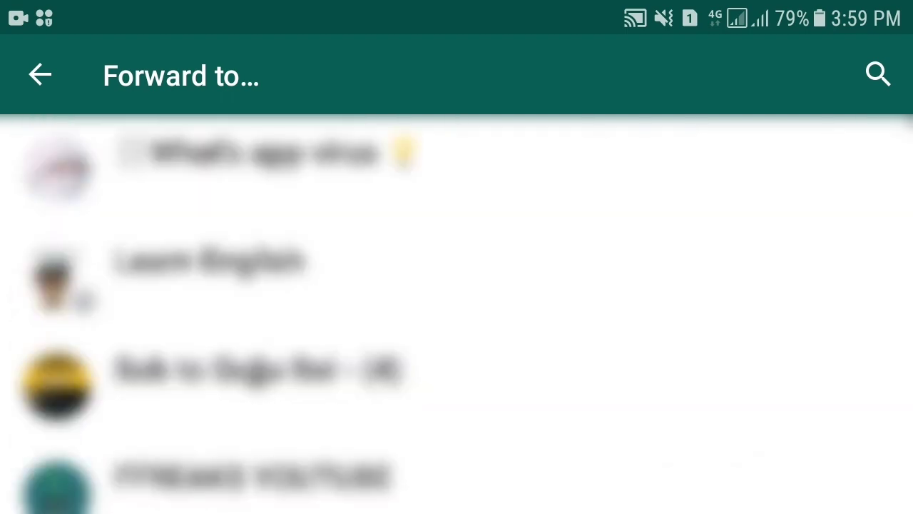
pyautogui.scroll(-5, 457, 314)
pyautogui.click(250, 207)
pyautogui.click(235, 314)
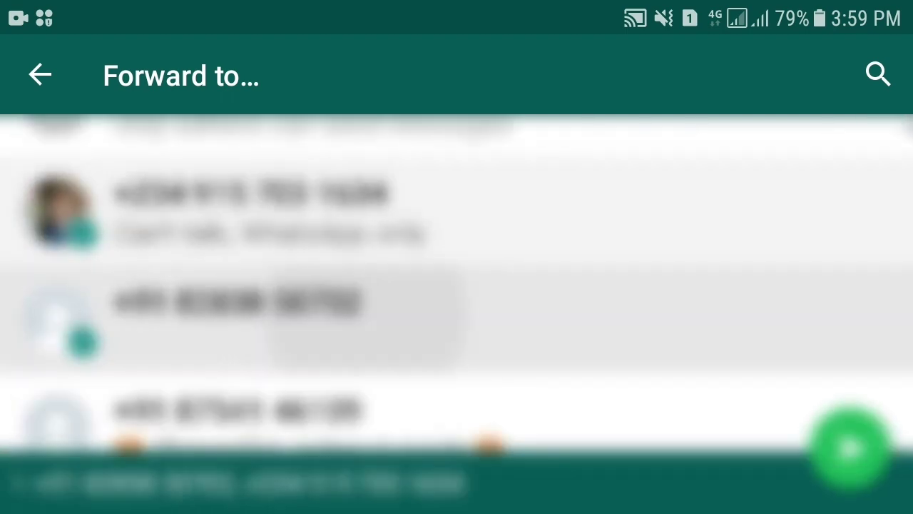
pyautogui.scroll(-3, 457, 285)
pyautogui.click(235, 228)
pyautogui.click(236, 335)
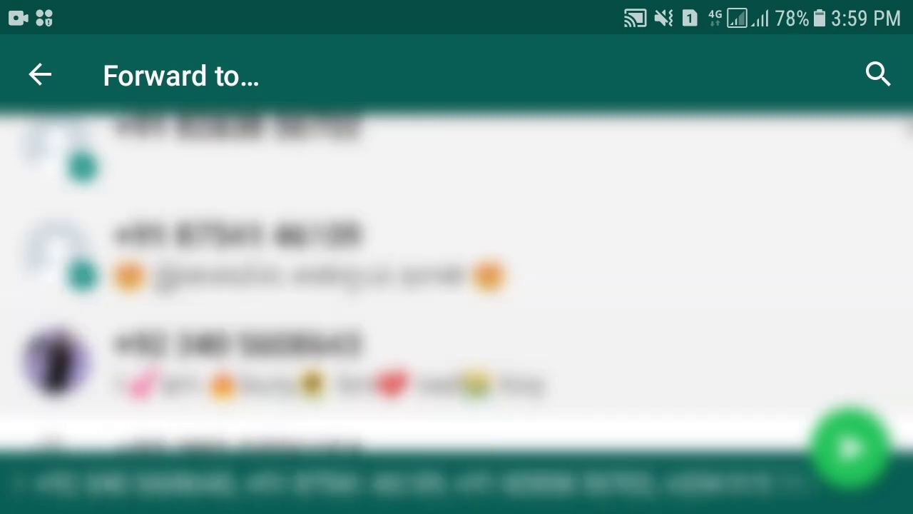
pyautogui.scroll(-3, 457, 286)
pyautogui.click(235, 307)
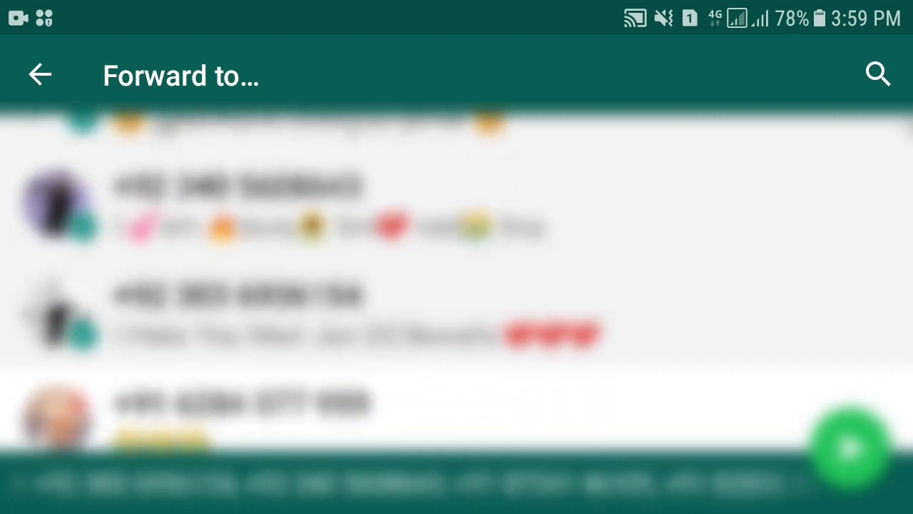
# Try adding a sixth chat and dismiss the 5-chat limit notice.
pyautogui.scroll(-2, 457, 285)
pyautogui.click(347, 311)
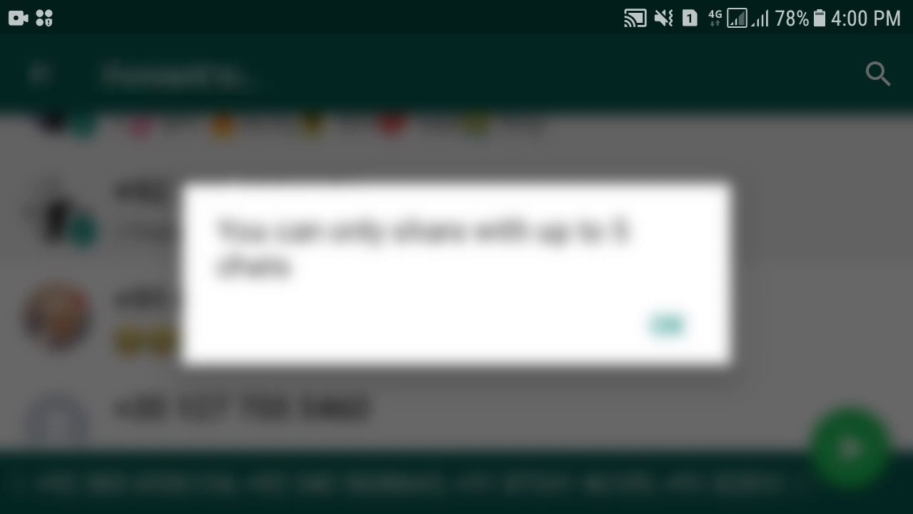
pyautogui.click(667, 325)
# Send Hello to the five chosen chats and return to the Chats list.
pyautogui.click(849, 450)
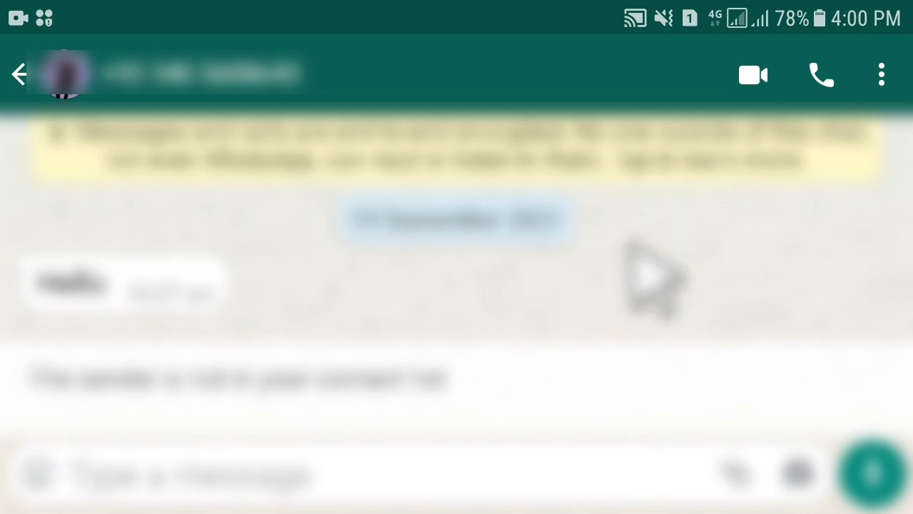
pyautogui.rightClick(814, 166)
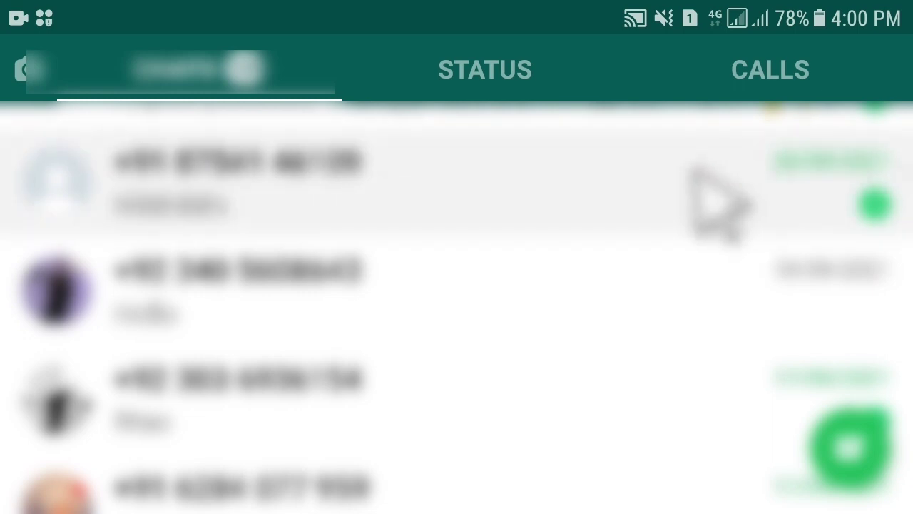
pyautogui.scroll(5, 714, 200)
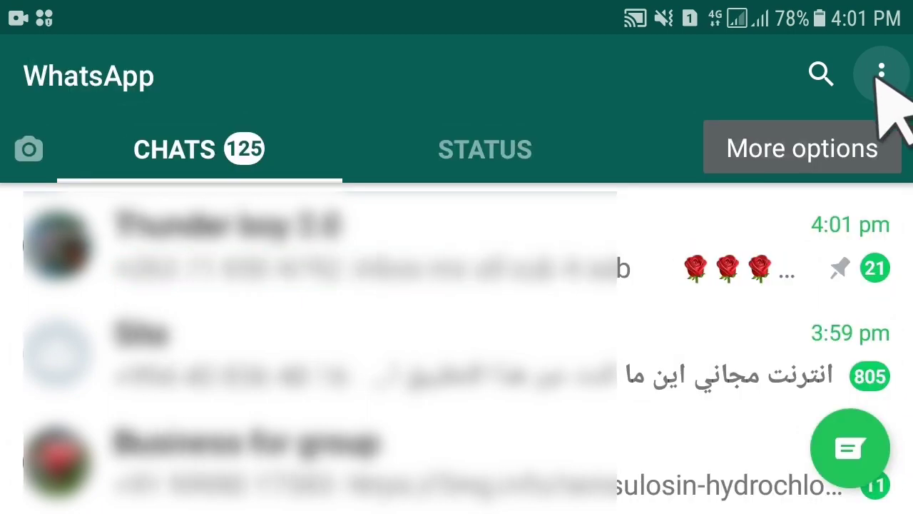
# Start a New broadcast from the three-dot menu.
pyautogui.click(883, 74)
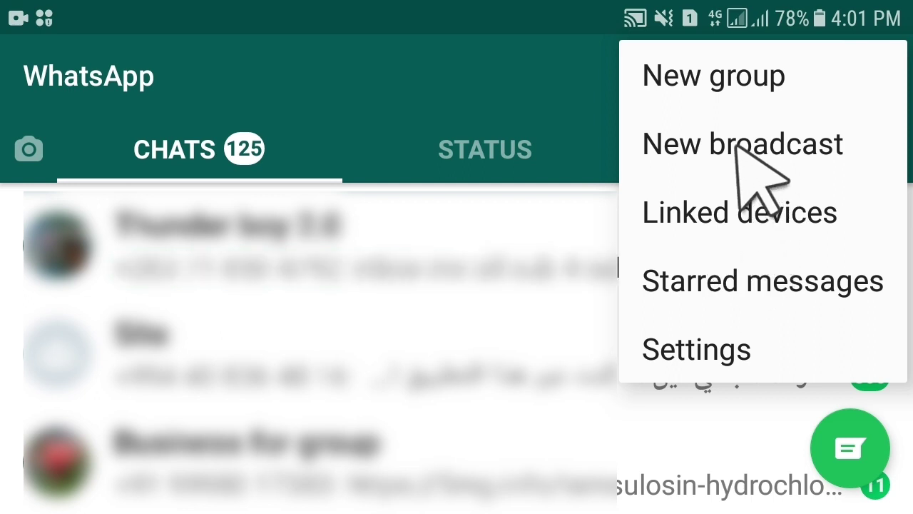
pyautogui.click(740, 149)
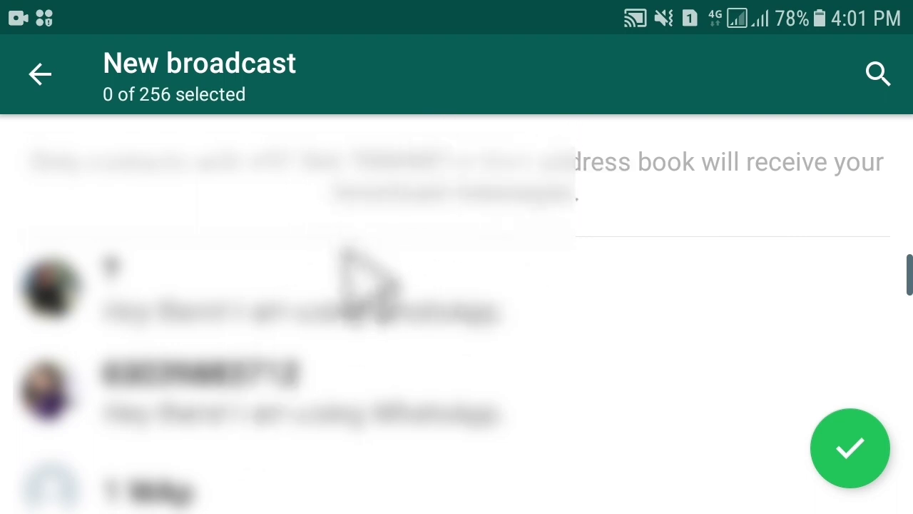
pyautogui.scroll(-3, 345, 255)
pyautogui.scroll(1, 341, 256)
pyautogui.scroll(-5, 342, 255)
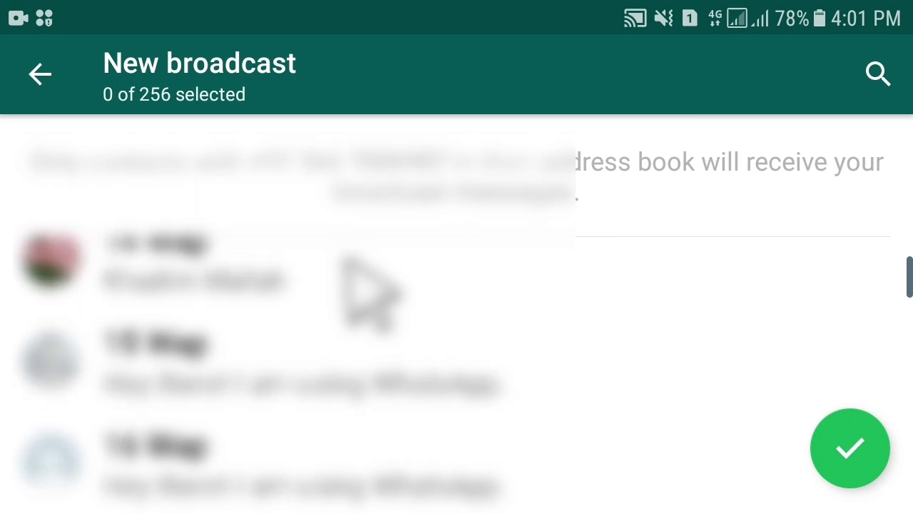
pyautogui.scroll(2, 347, 256)
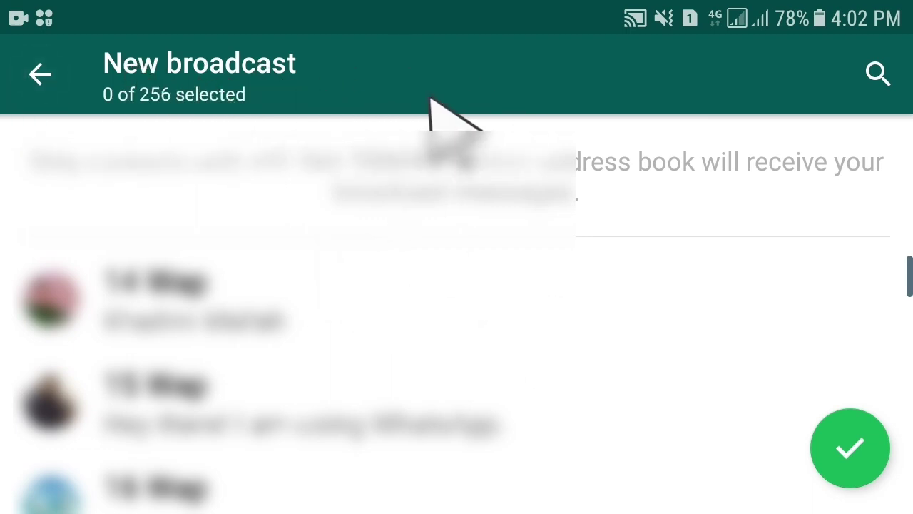
# Tick the first contact as a broadcast recipient.
pyautogui.scroll(-8, 457, 371)
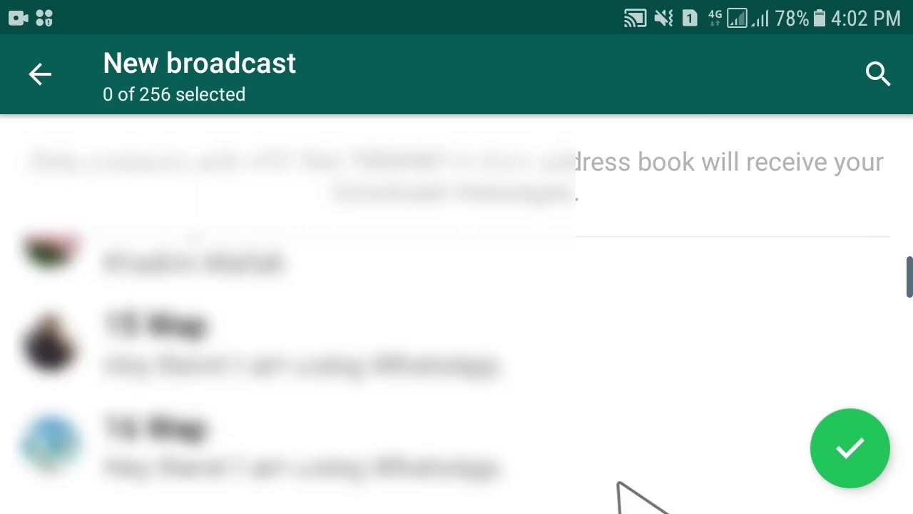
pyautogui.scroll(-8, 457, 371)
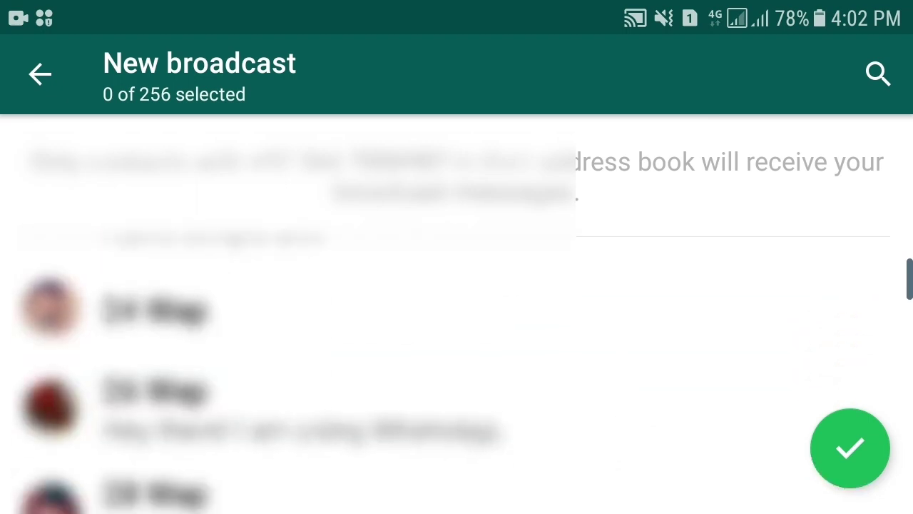
pyautogui.scroll(5, 457, 371)
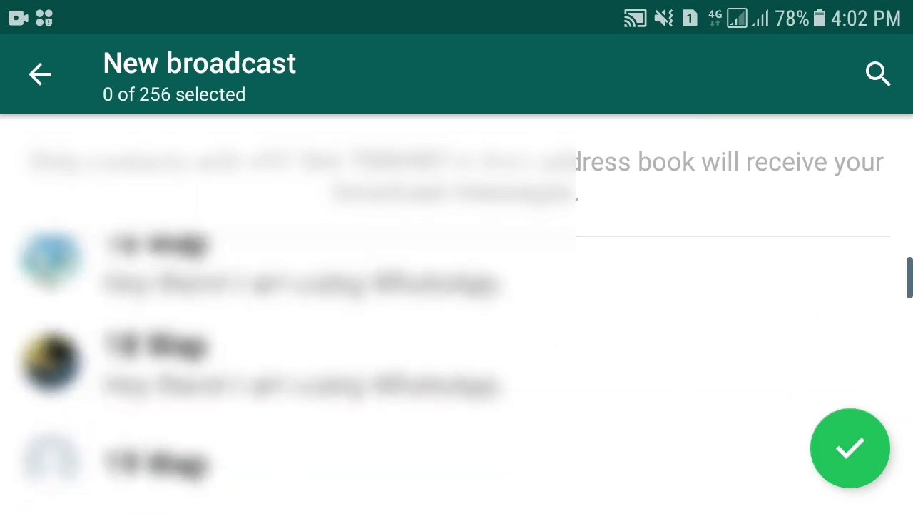
pyautogui.scroll(3, 457, 371)
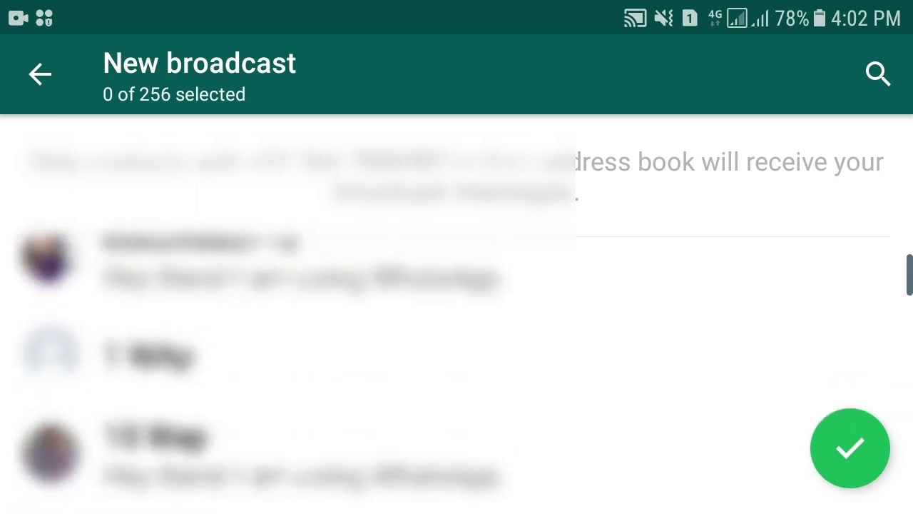
pyautogui.click(150, 355)
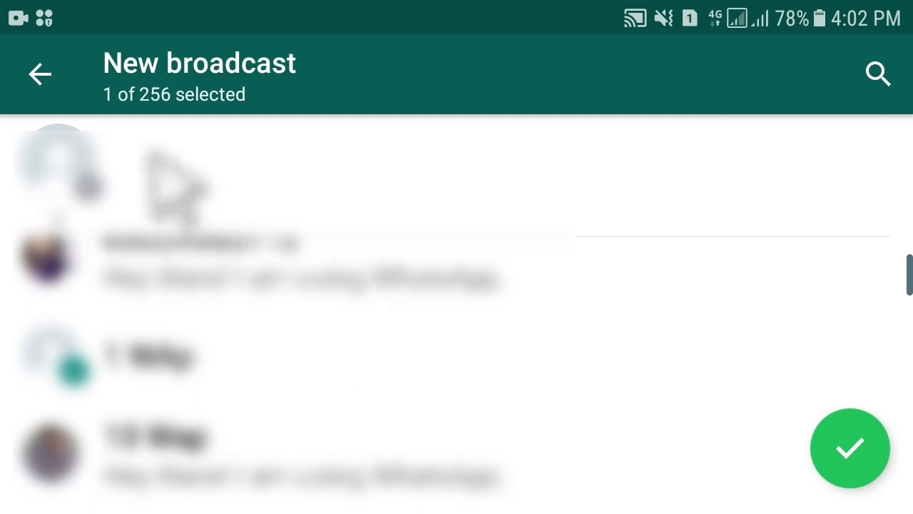
# Tick eight more contacts as broadcast recipients.
pyautogui.click(255, 286)
pyautogui.click(227, 462)
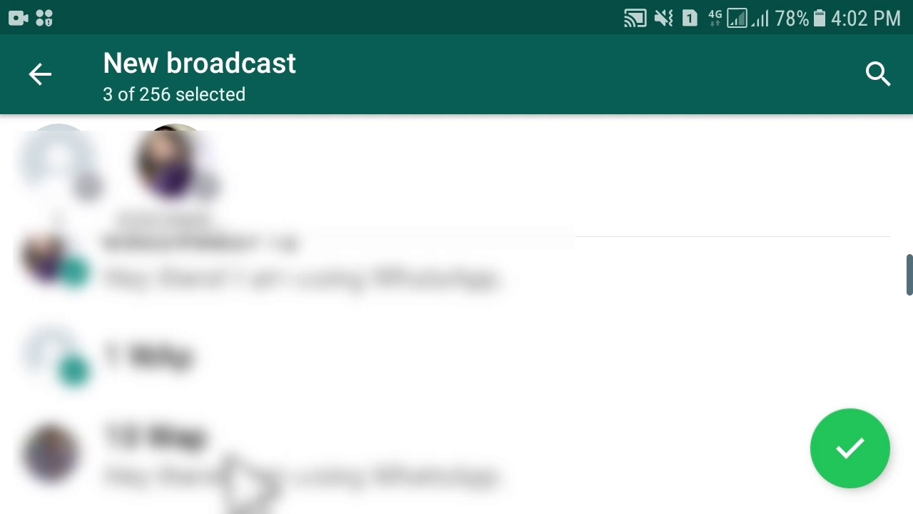
pyautogui.scroll(-3, 513, 384)
pyautogui.click(307, 374)
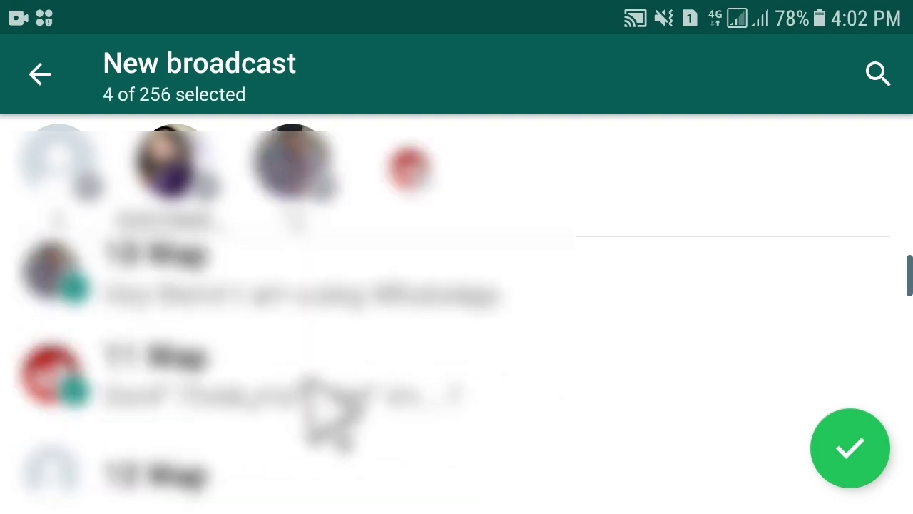
pyautogui.scroll(-3, 421, 364)
pyautogui.click(163, 321)
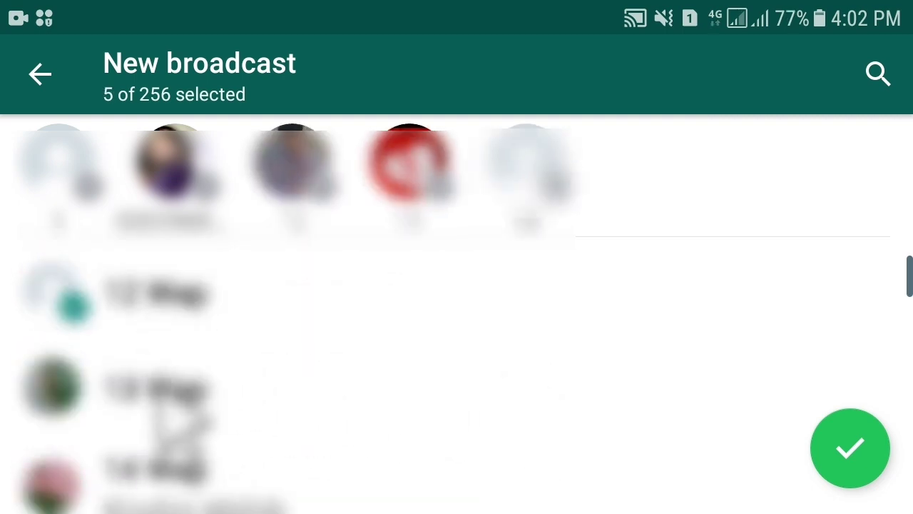
pyautogui.click(357, 393)
pyautogui.scroll(-2, 385, 413)
pyautogui.click(249, 418)
pyautogui.scroll(-3, 385, 418)
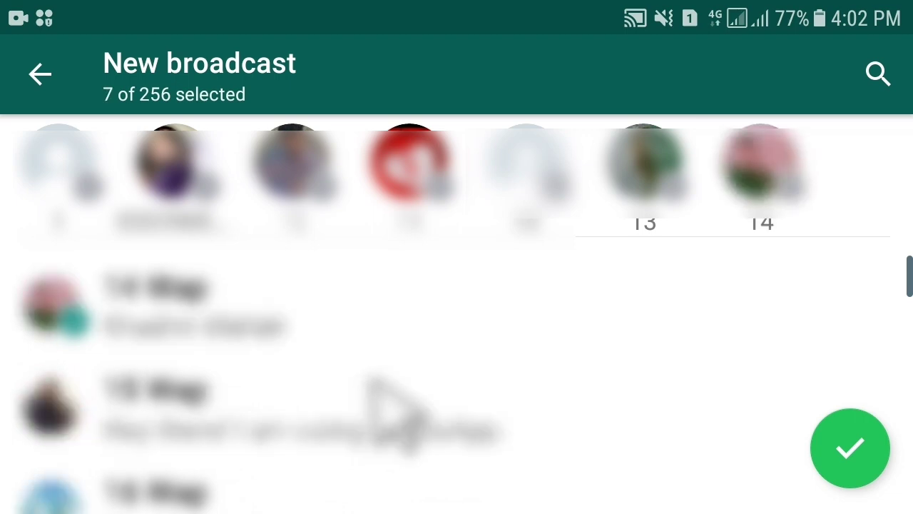
pyautogui.click(189, 349)
pyautogui.click(356, 427)
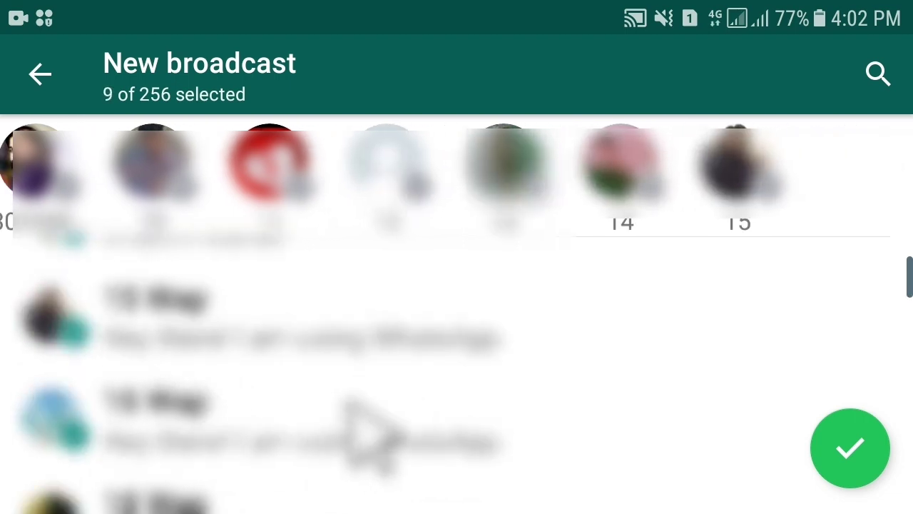
pyautogui.scroll(-2, 500, 400)
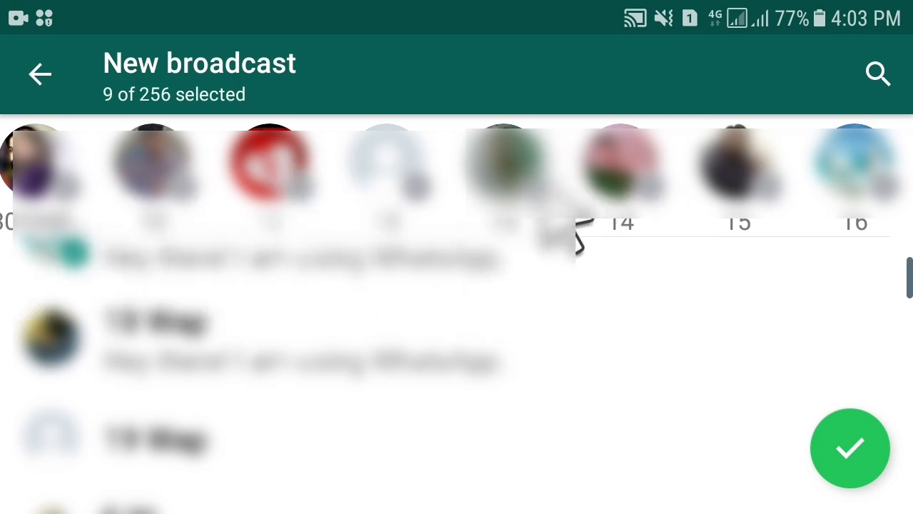
# Untick the unwanted contacts, leaving 6 of 256 recipients selected.
pyautogui.click(549, 214)
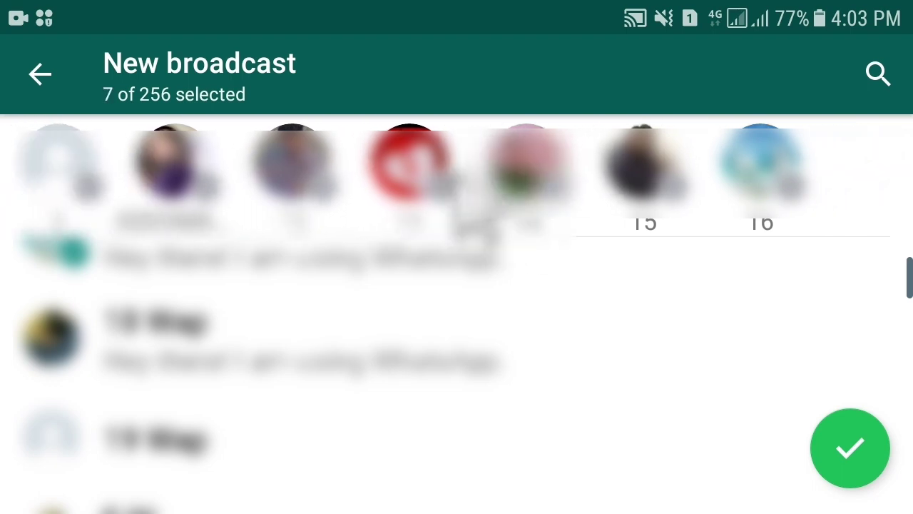
pyautogui.click(449, 214)
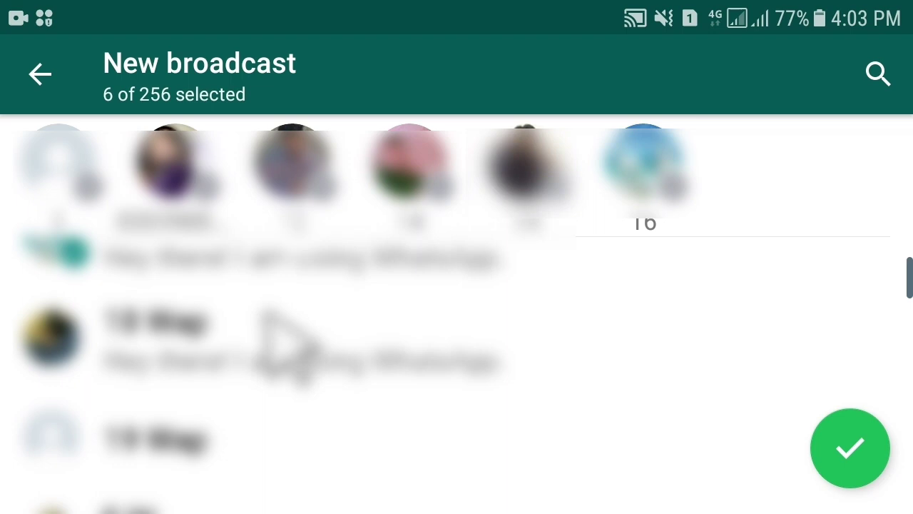
pyautogui.click(286, 343)
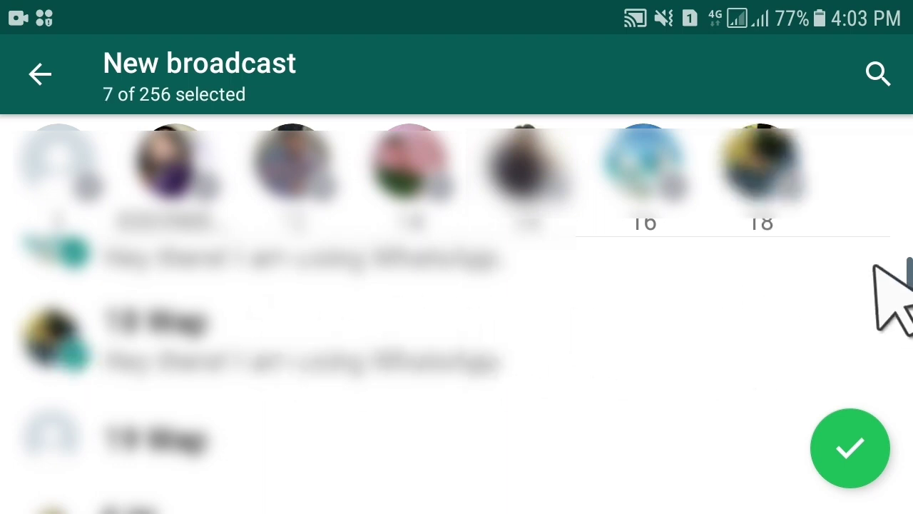
pyautogui.click(792, 205)
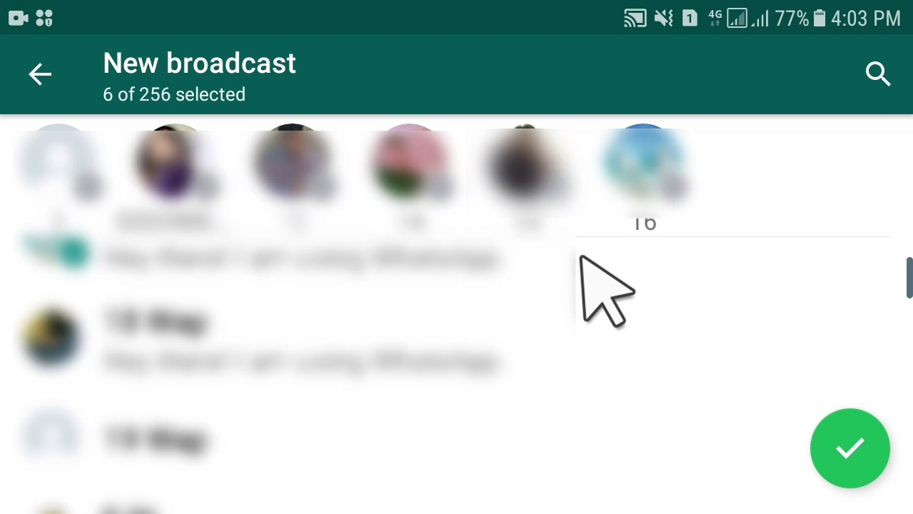
# Search contacts for 'b' and add a match as the seventh recipient.
pyautogui.click(876, 74)
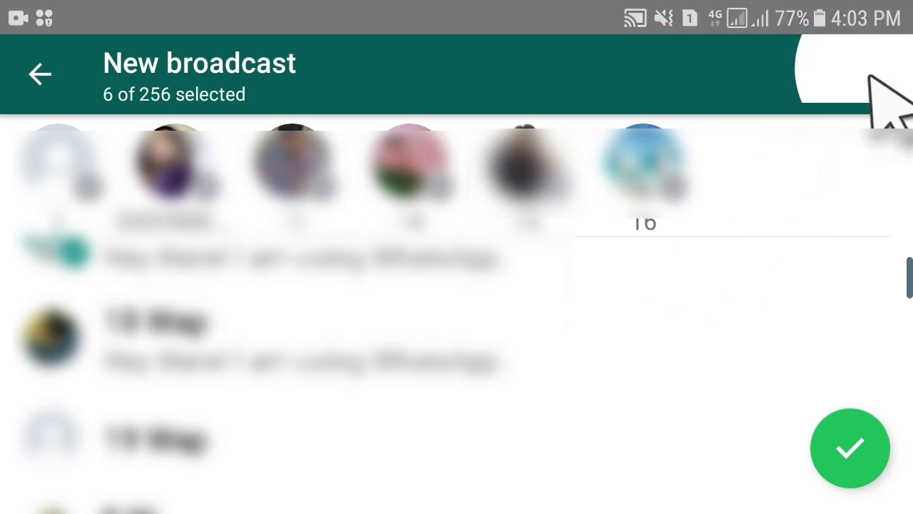
pyautogui.click(215, 64)
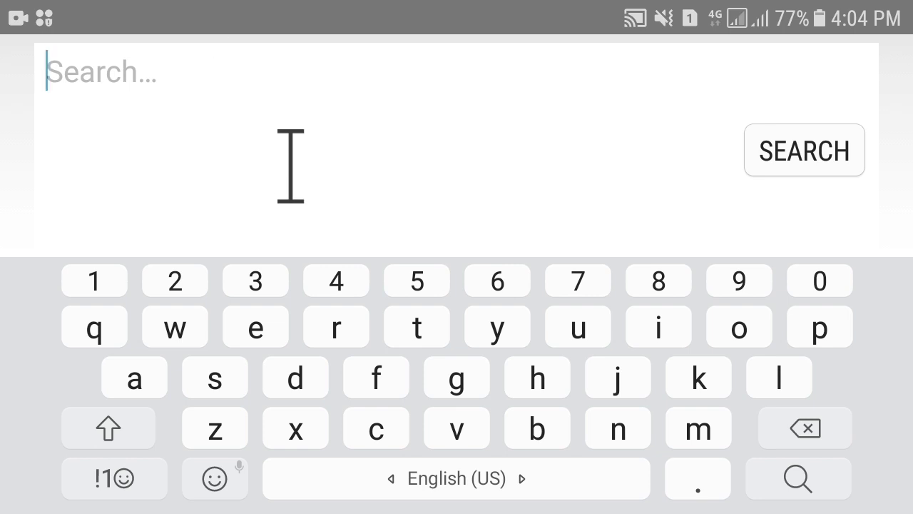
pyautogui.write('b')
pyautogui.press('Return')
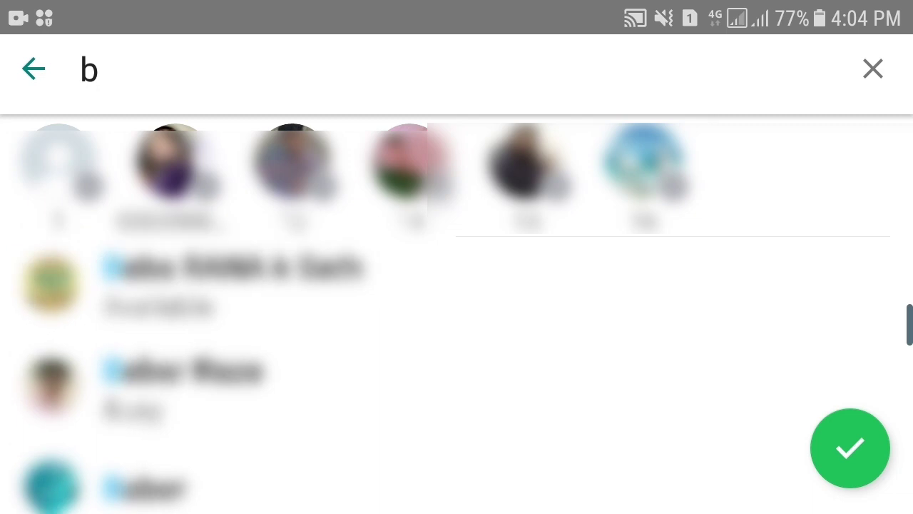
pyautogui.scroll(-5, 457, 321)
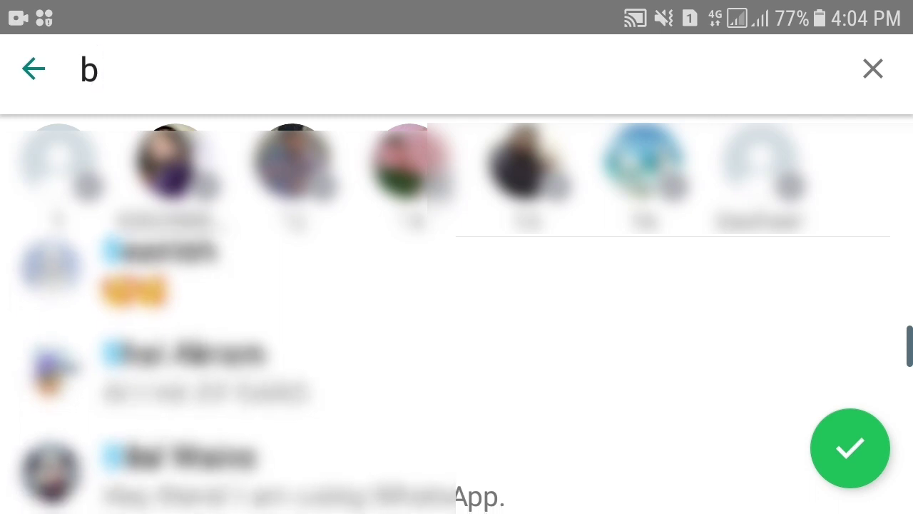
pyautogui.press('Escape')
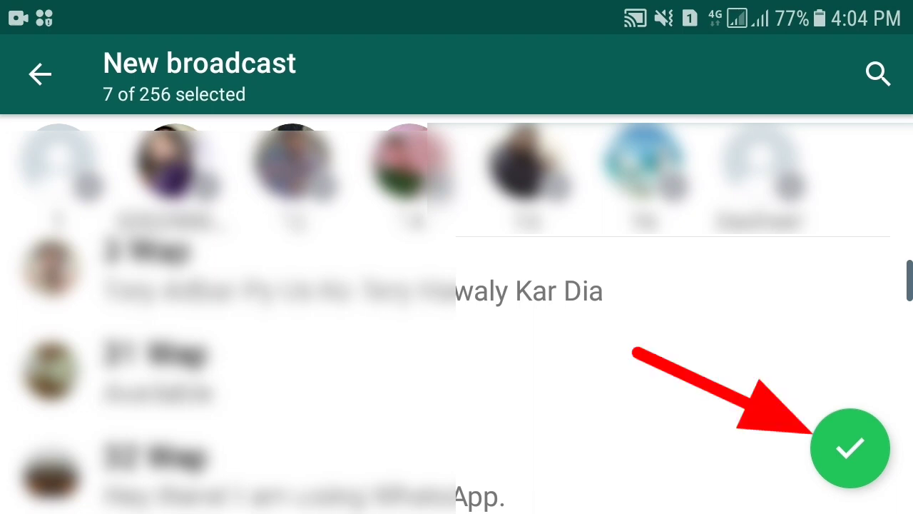
# Create the broadcast list with its 7 selected recipients.
pyautogui.click(850, 447)
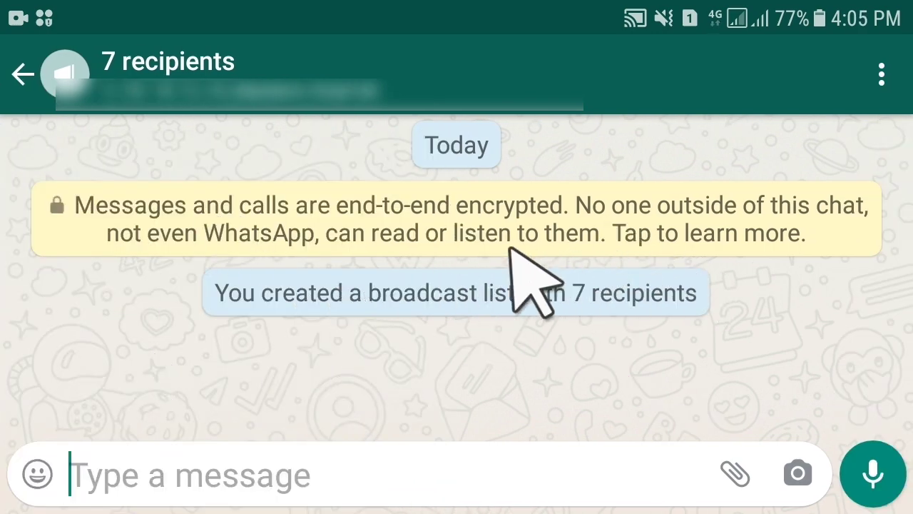
pyautogui.click(30, 69)
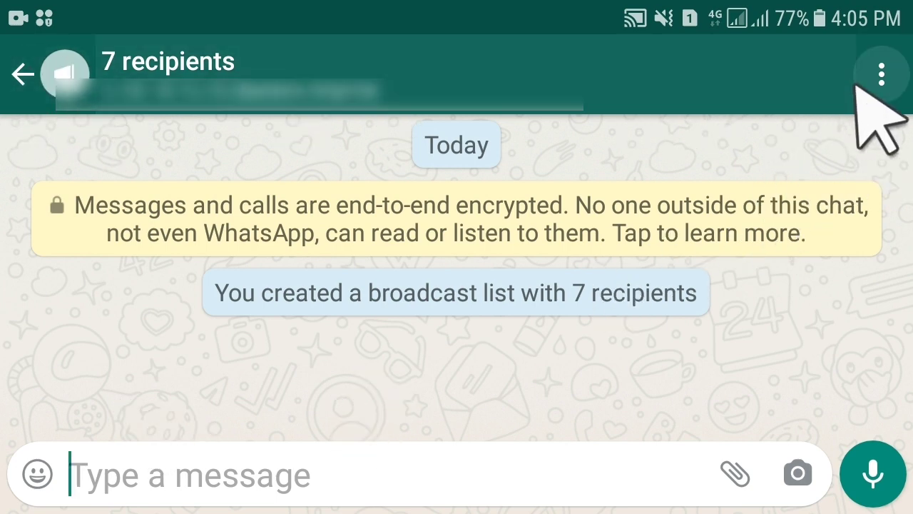
pyautogui.click(882, 73)
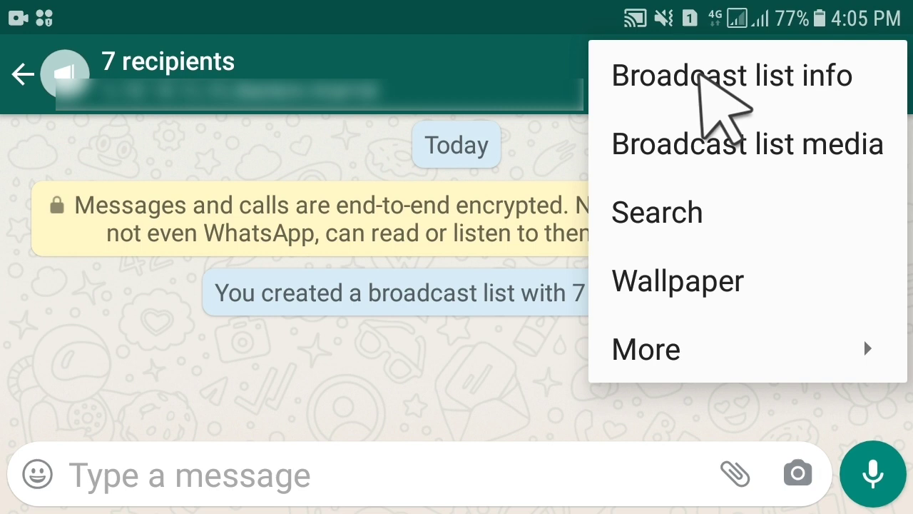
# Open Broadcast list info and look through its 7 recipients.
pyautogui.click(703, 77)
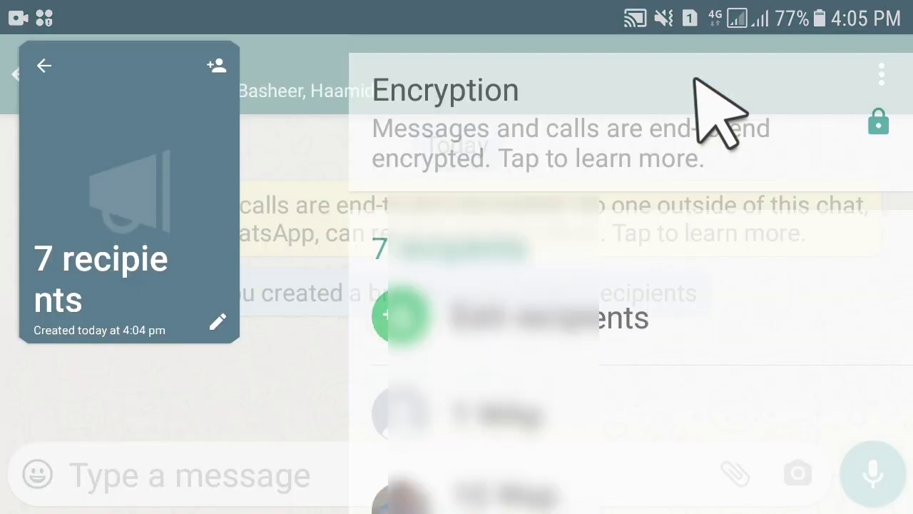
pyautogui.scroll(-3, 599, 311)
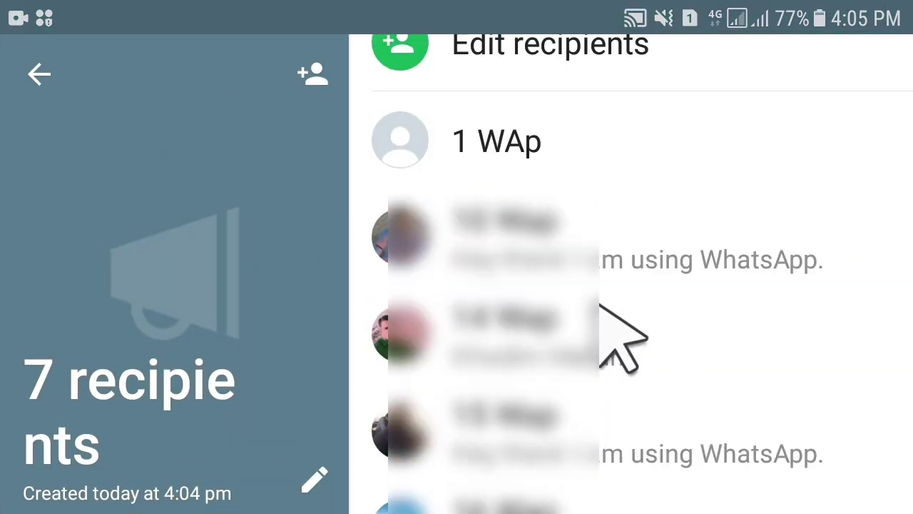
pyautogui.scroll(3, 601, 316)
pyautogui.scroll(-5, 623, 324)
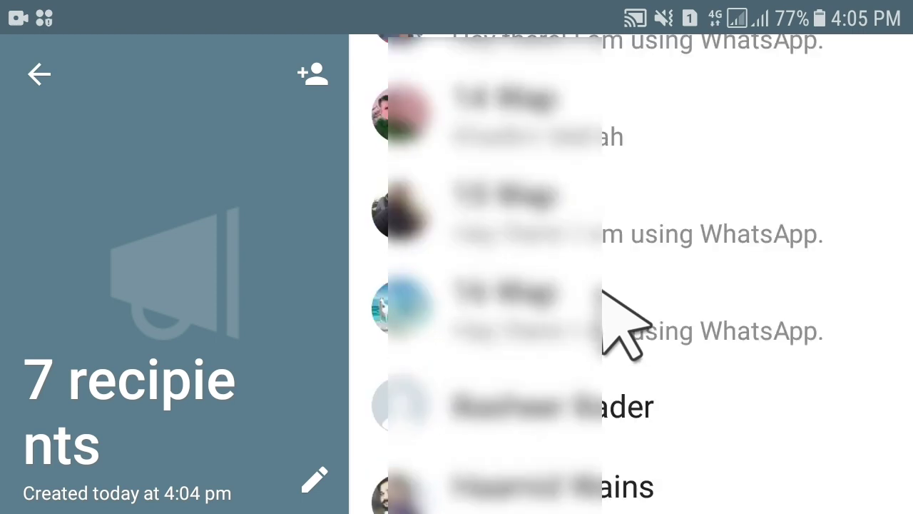
pyautogui.scroll(-3, 736, 255)
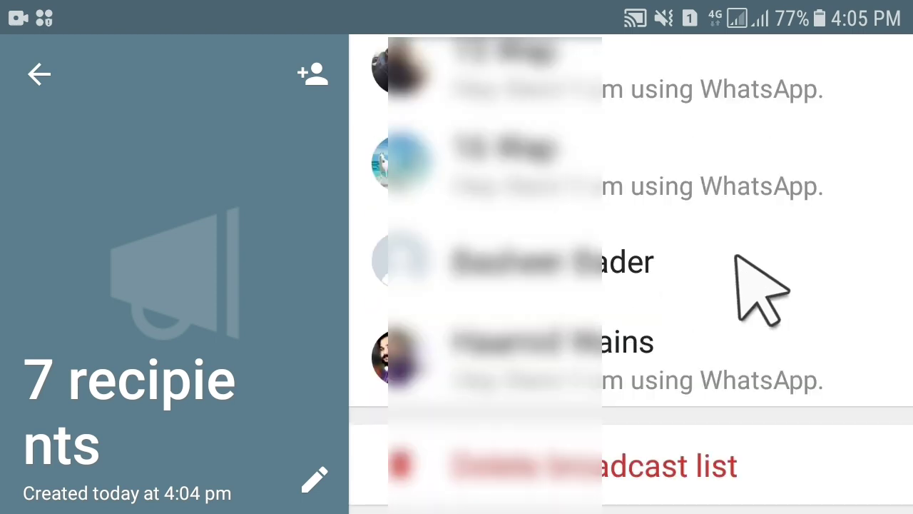
pyautogui.scroll(5, 739, 257)
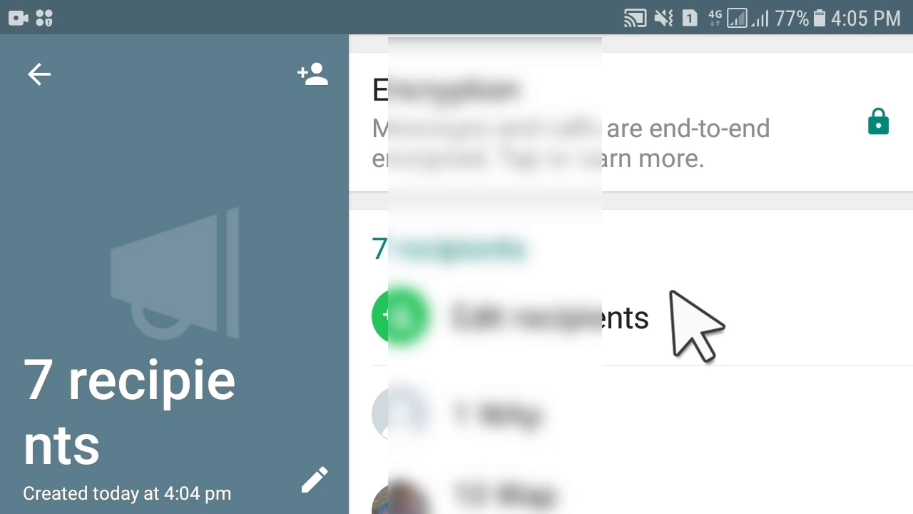
pyautogui.scroll(-2, 672, 291)
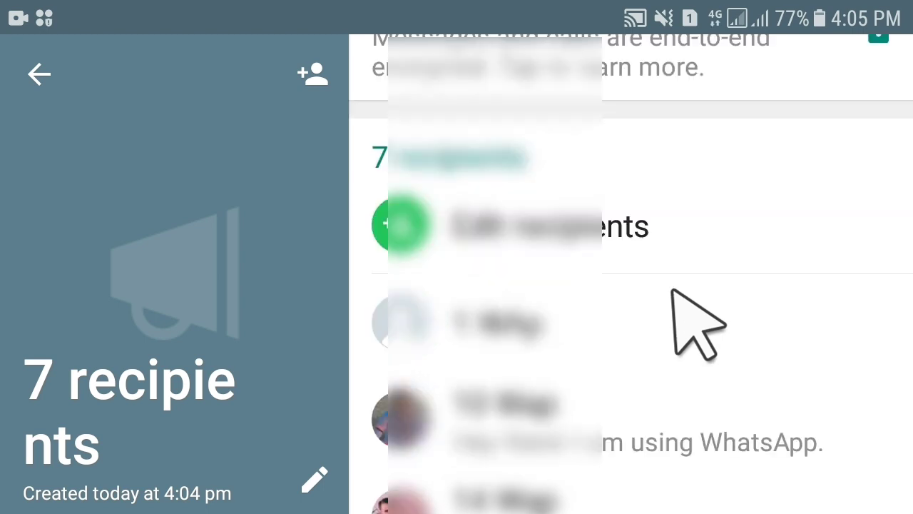
pyautogui.scroll(-2, 672, 291)
pyautogui.scroll(4, 700, 258)
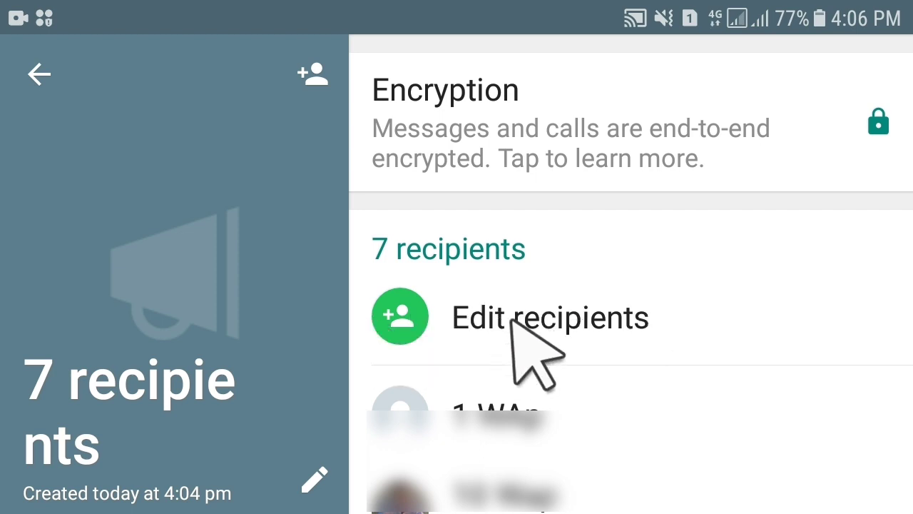
# Leave recipient editing unchanged and scroll down to Delete broadcast list.
pyautogui.click(521, 319)
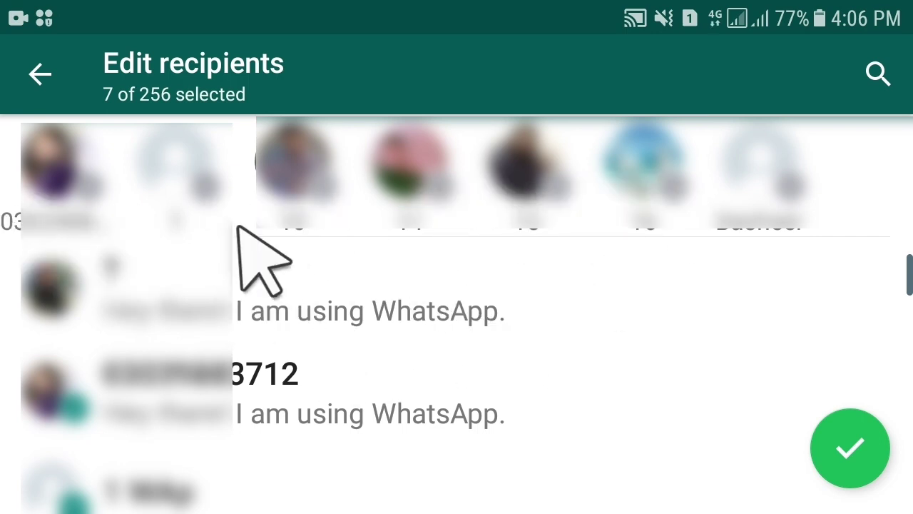
pyautogui.click(43, 76)
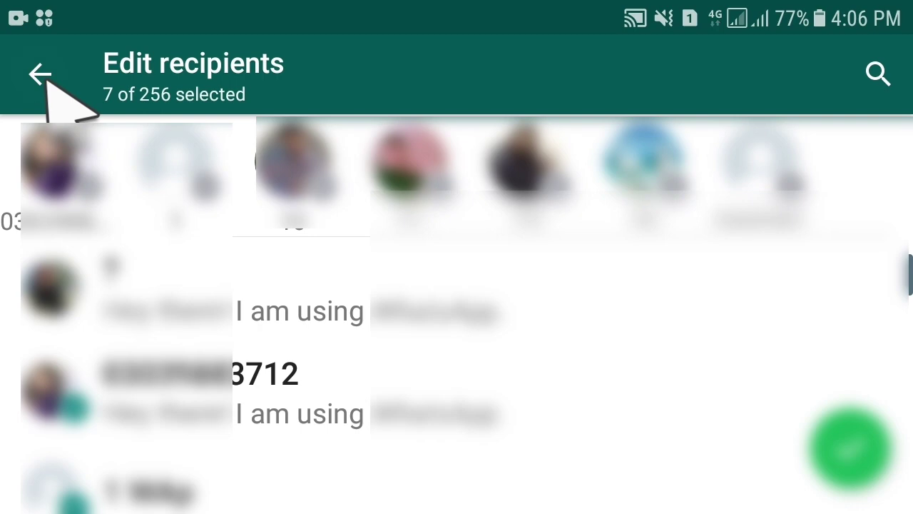
pyautogui.scroll(-3, 540, 346)
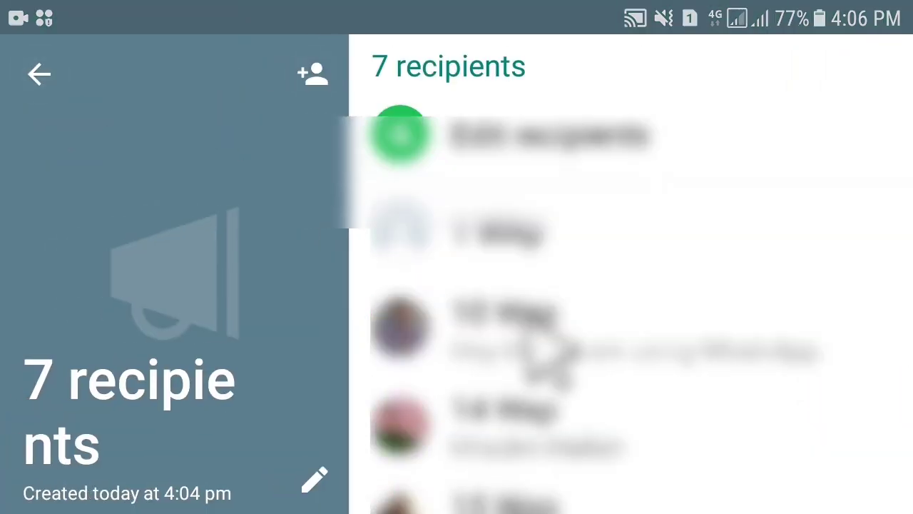
pyautogui.scroll(-4, 564, 264)
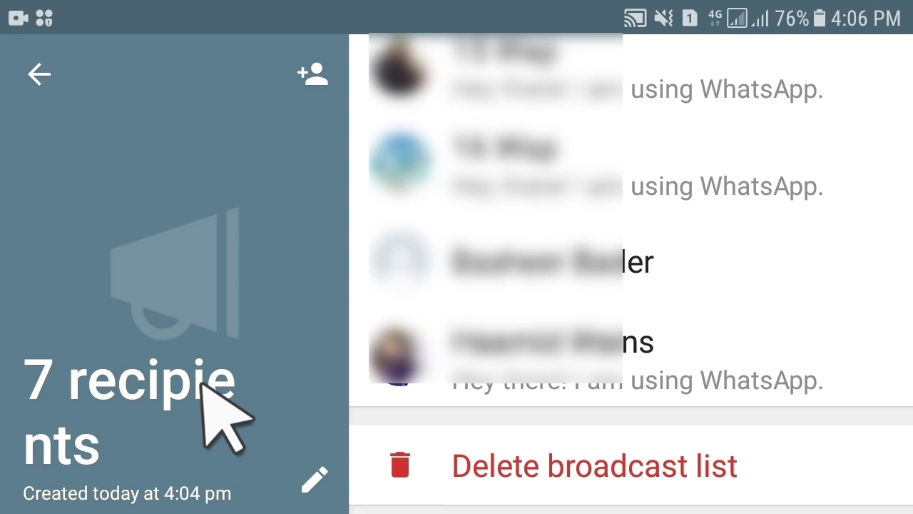
# Rename the broadcast list to 'List one' and return to its chat.
pyautogui.click(314, 482)
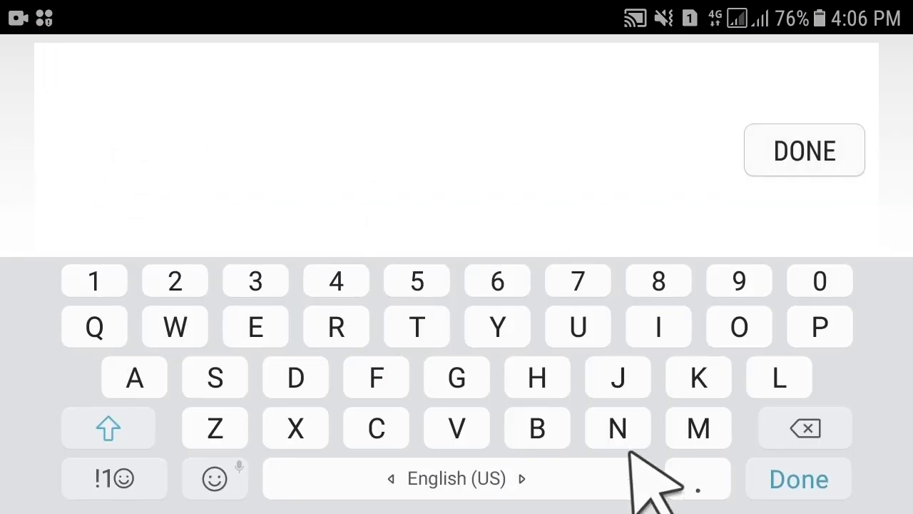
pyautogui.write('List')
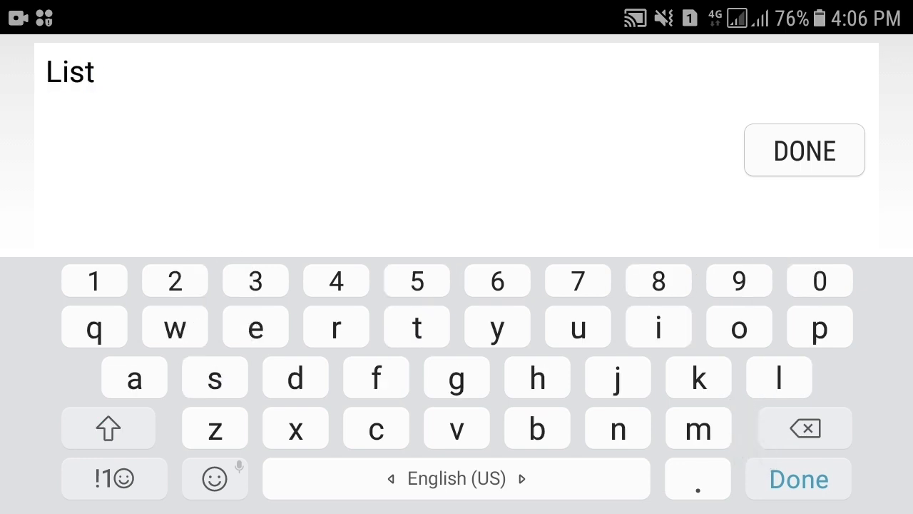
pyautogui.write(' one')
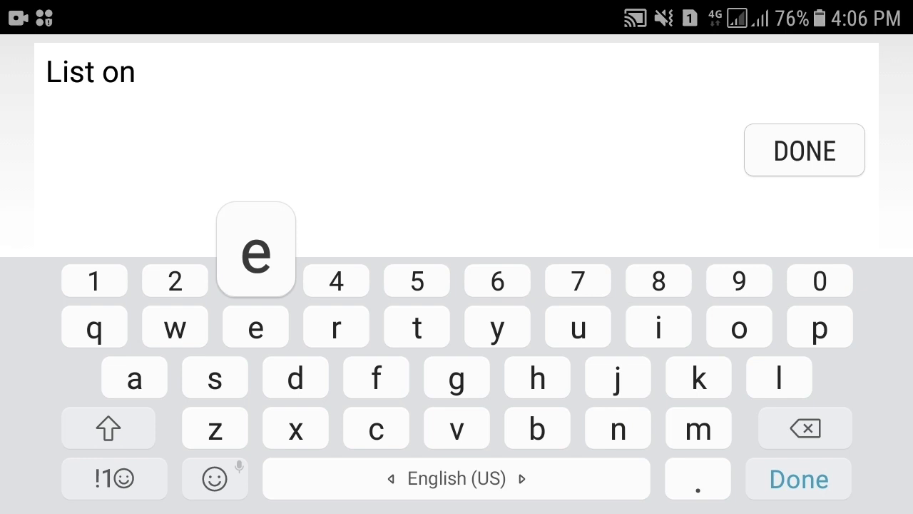
pyautogui.click(805, 159)
pyautogui.click(681, 477)
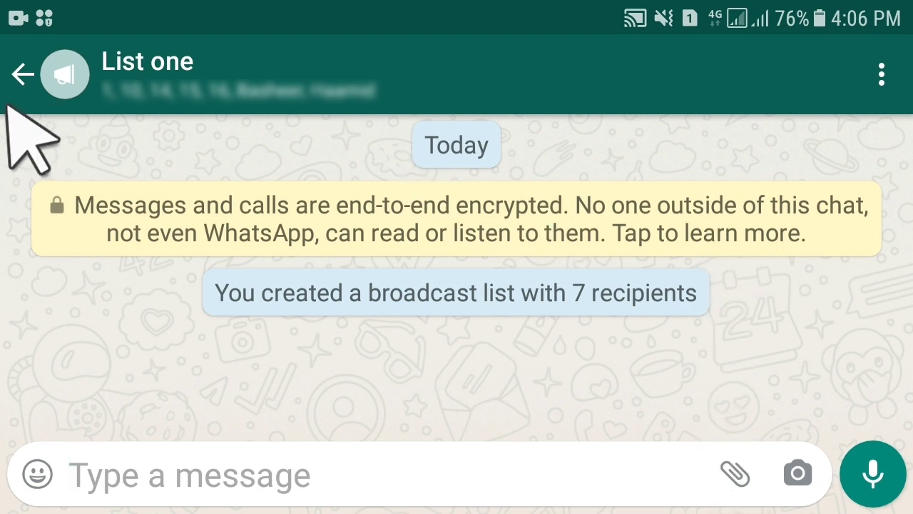
pyautogui.click(319, 76)
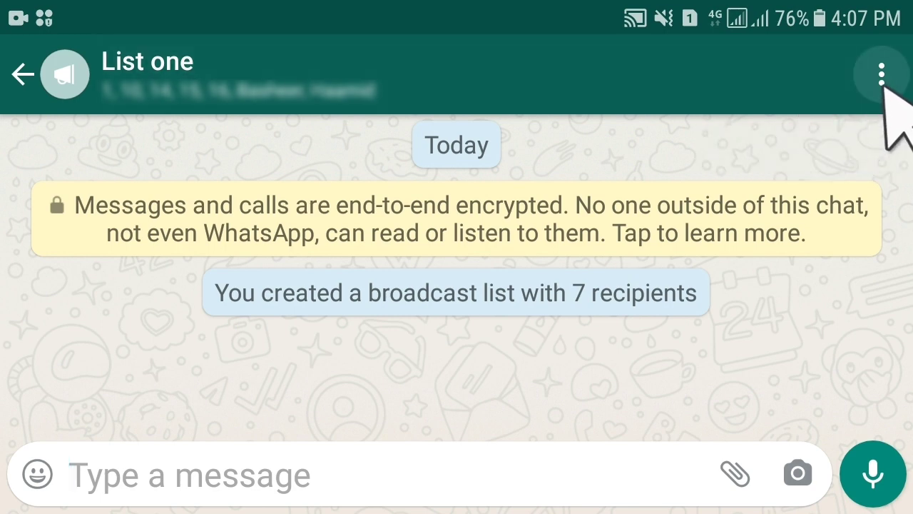
pyautogui.click(883, 77)
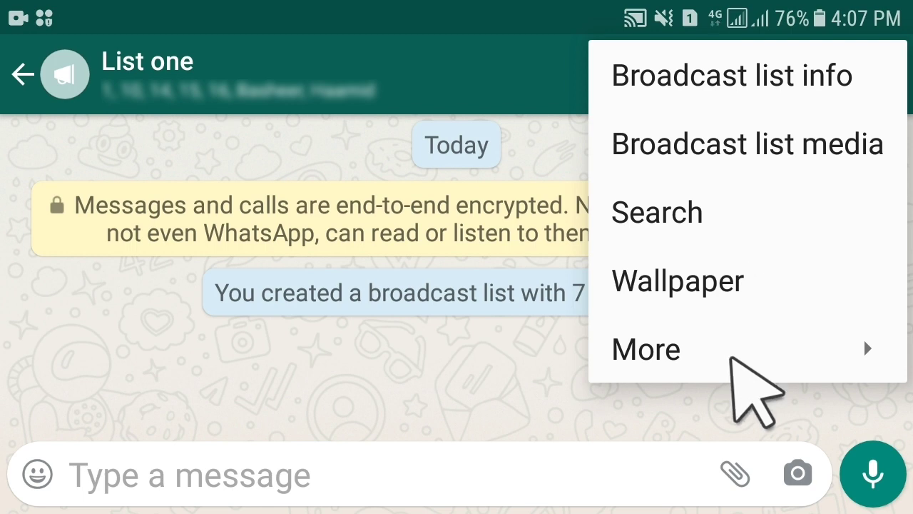
pyautogui.click(730, 356)
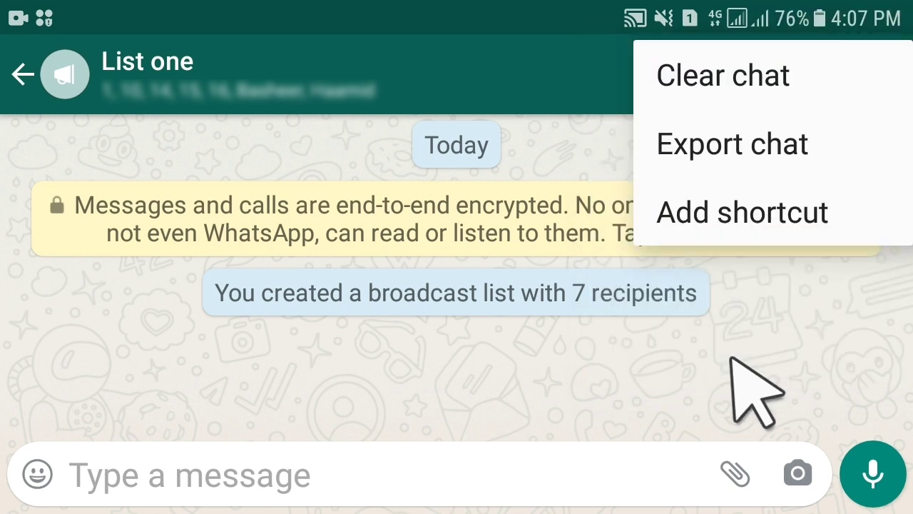
pyautogui.click(742, 220)
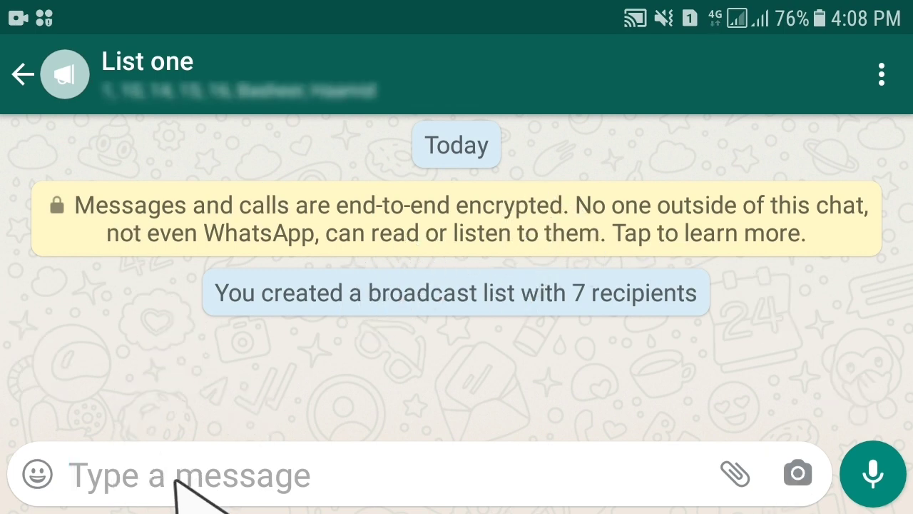
# Type 'Hello friends' in the List one chat and send it.
pyautogui.write('Hell')
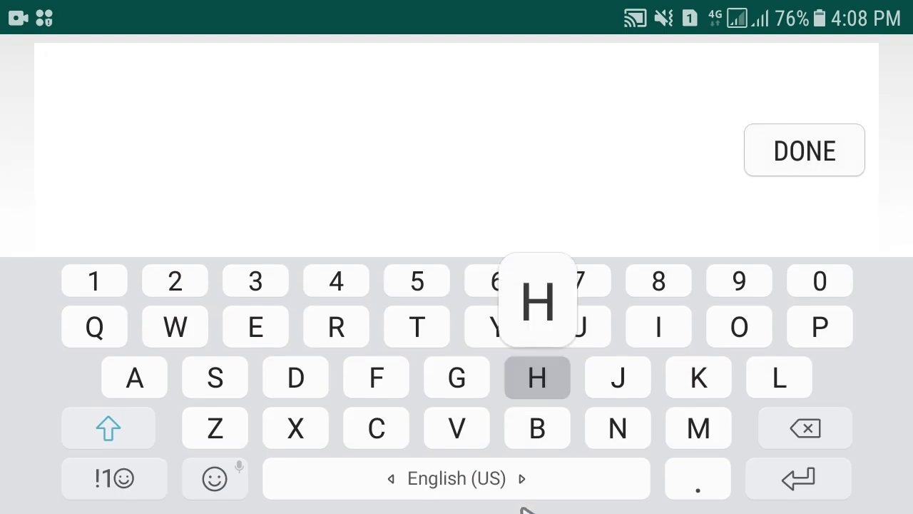
pyautogui.write('o fr')
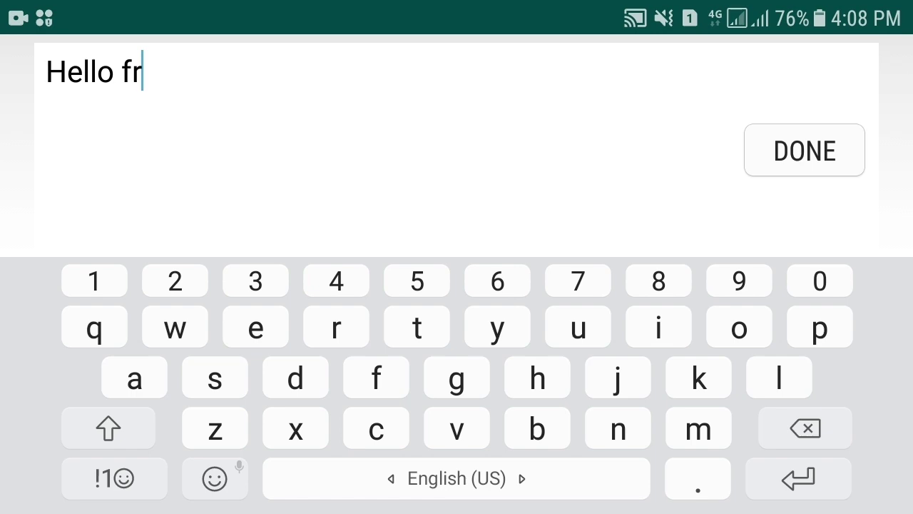
pyautogui.write('iends')
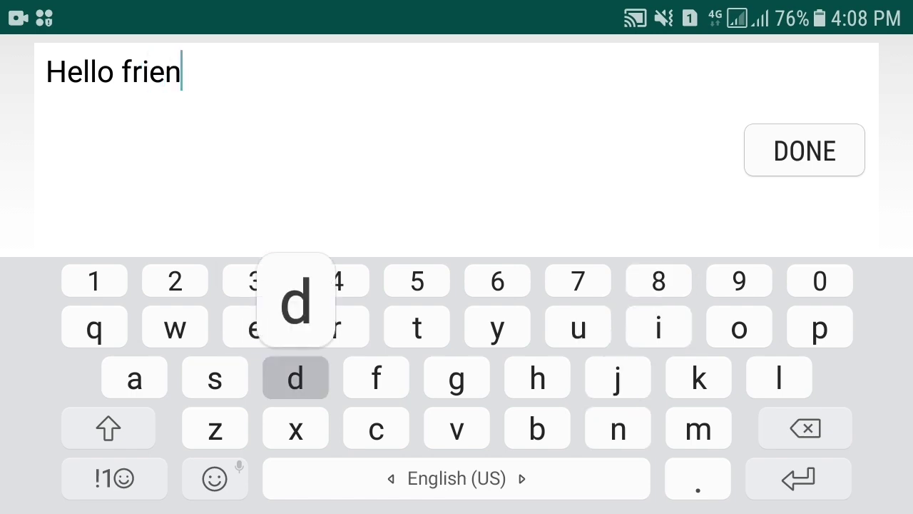
pyautogui.press('Escape')
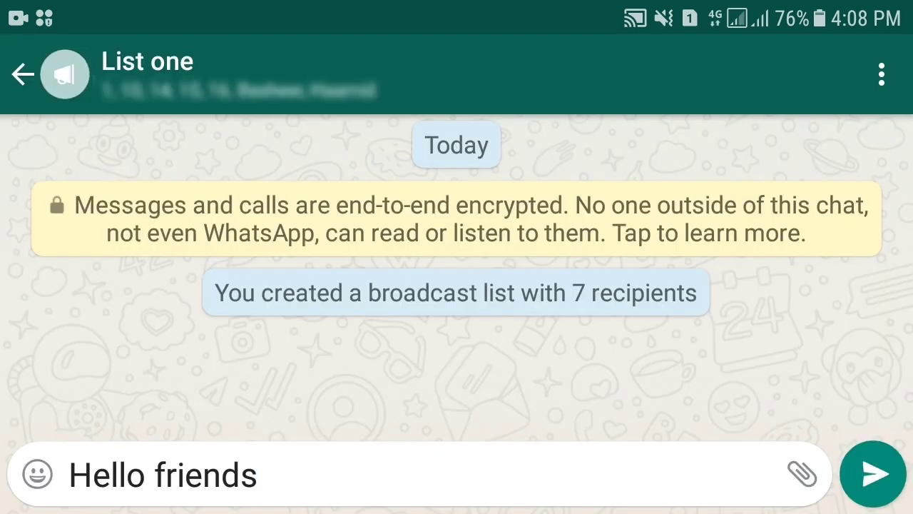
pyautogui.press('Return')
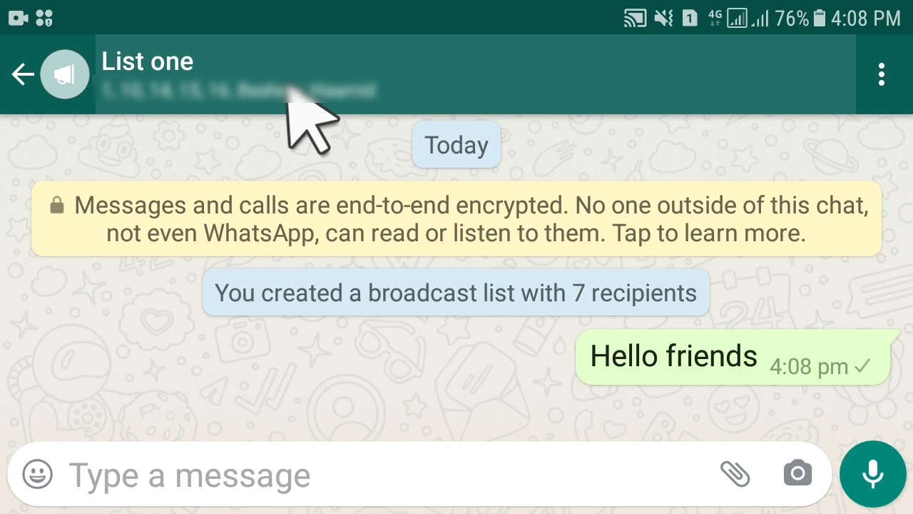
# Leave the broadcast chat and bring WhatsApp back up from the recent apps view.
pyautogui.click(23, 74)
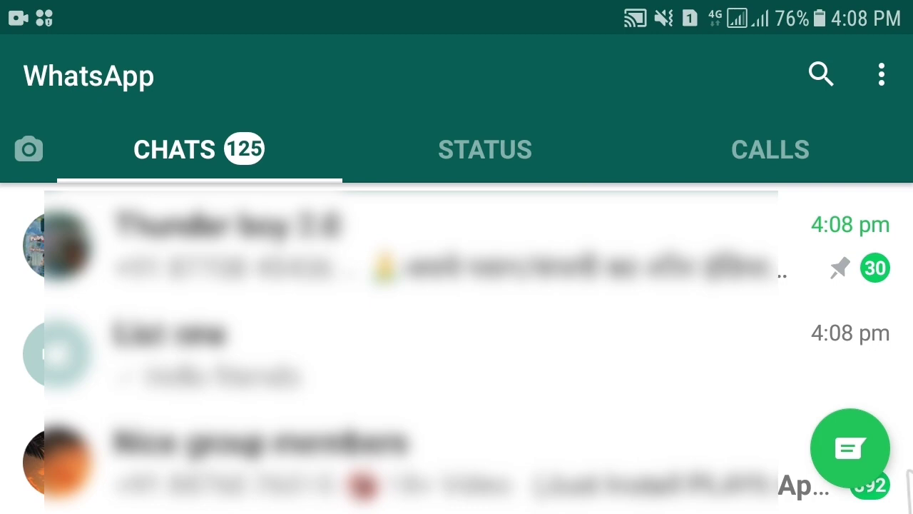
pyautogui.click(910, 485)
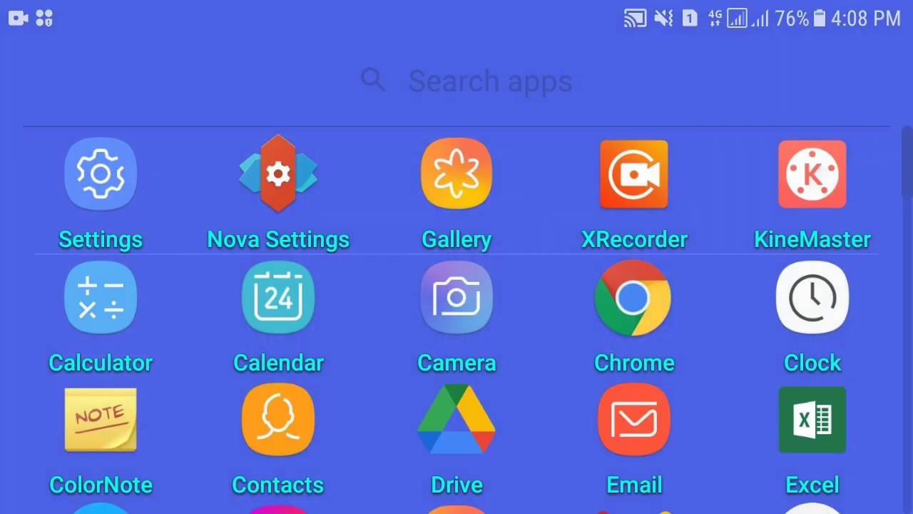
pyautogui.scroll(-10, 456, 285)
pyautogui.click(811, 303)
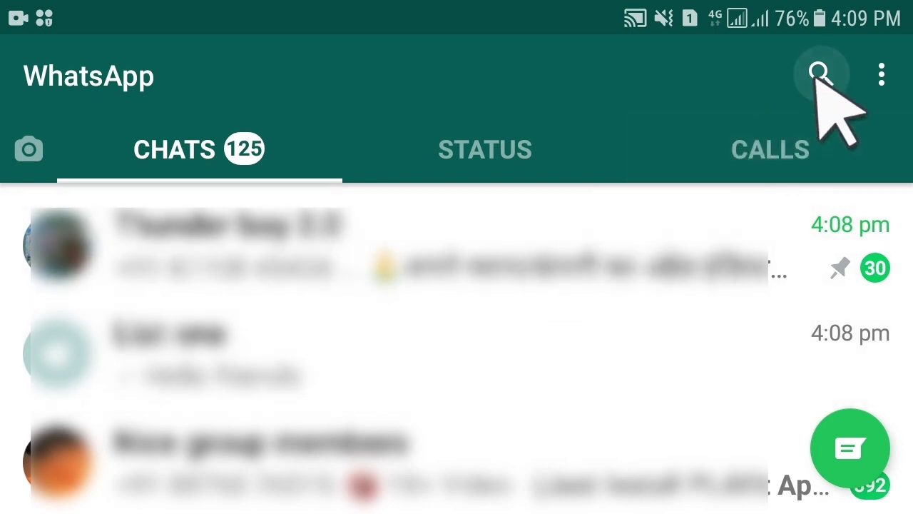
# Search the chats for 'list one' and open the List one broadcast result.
pyautogui.click(820, 74)
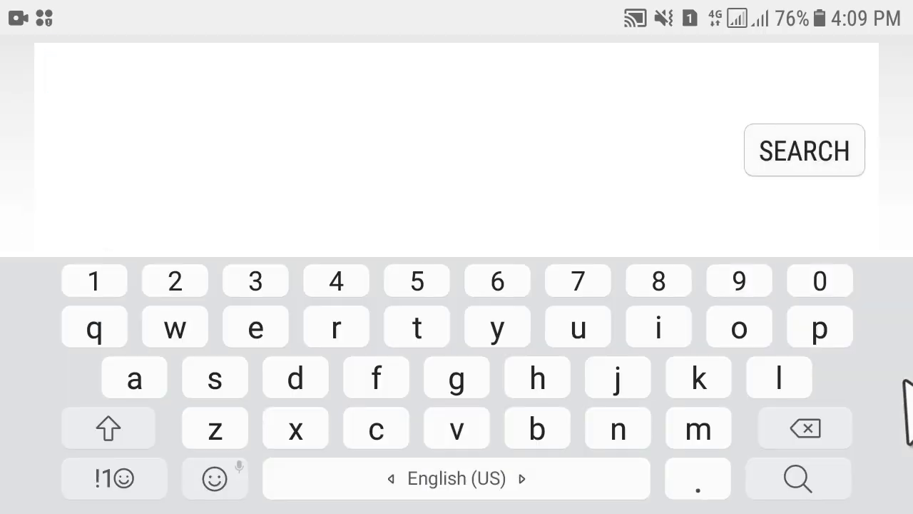
pyautogui.write('l')
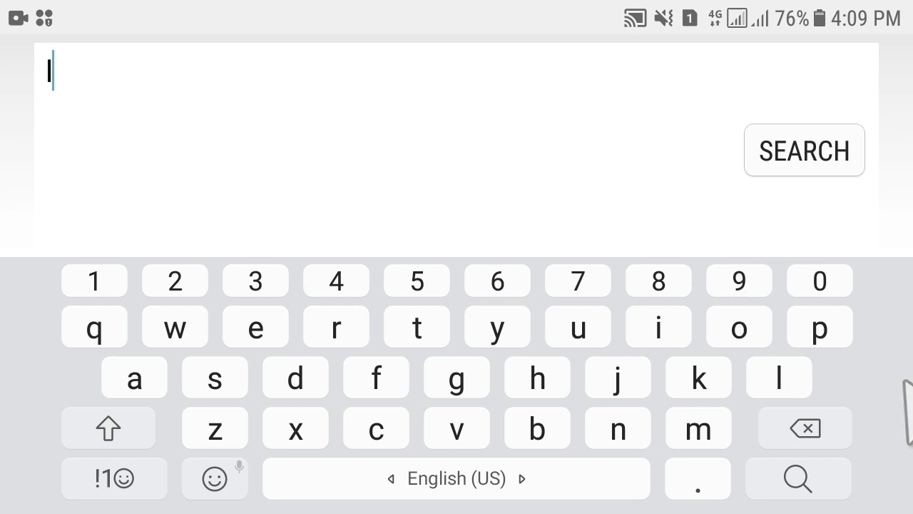
pyautogui.write('ist')
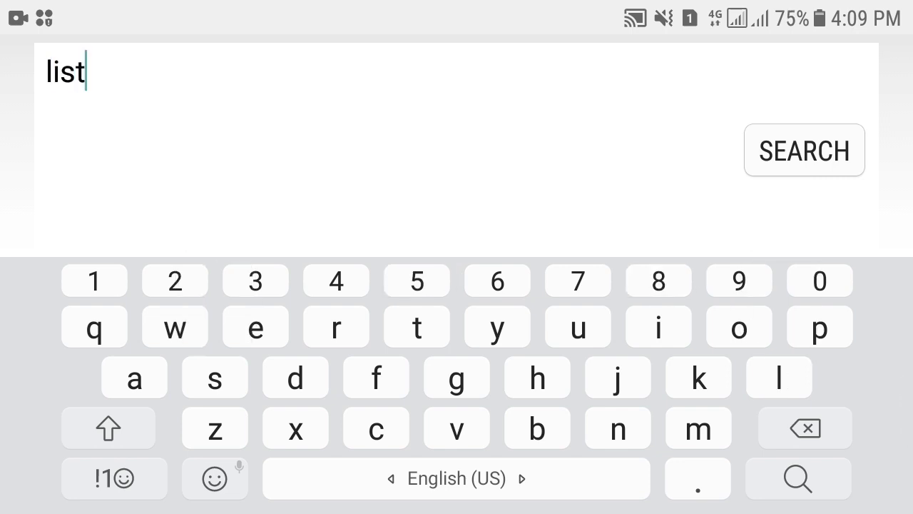
pyautogui.write(' one')
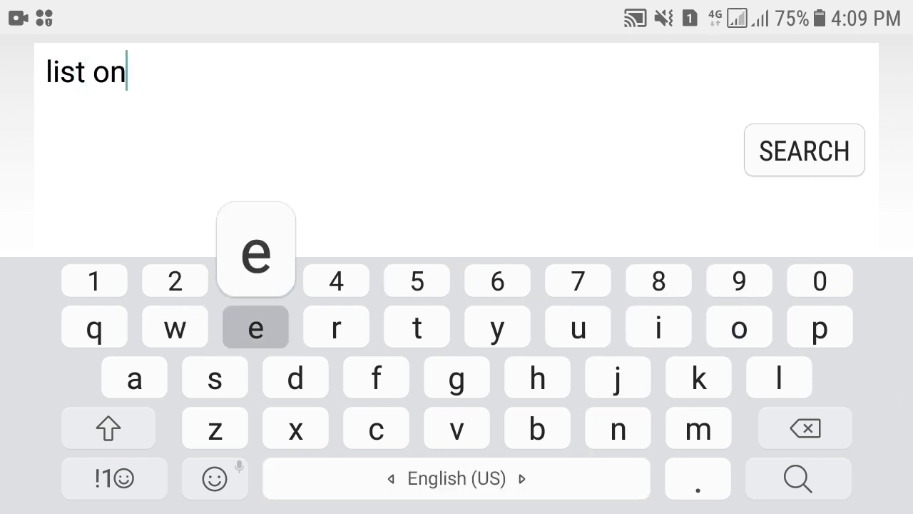
pyautogui.click(804, 150)
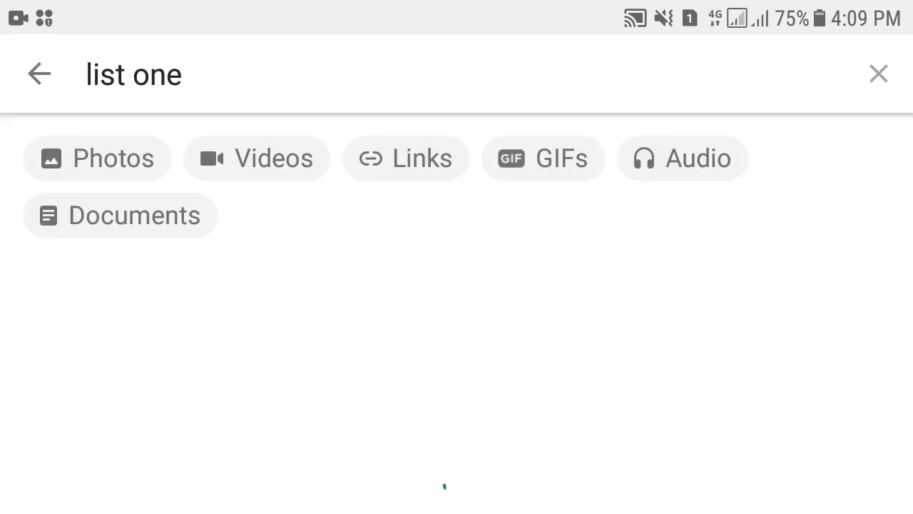
pyautogui.click(240, 185)
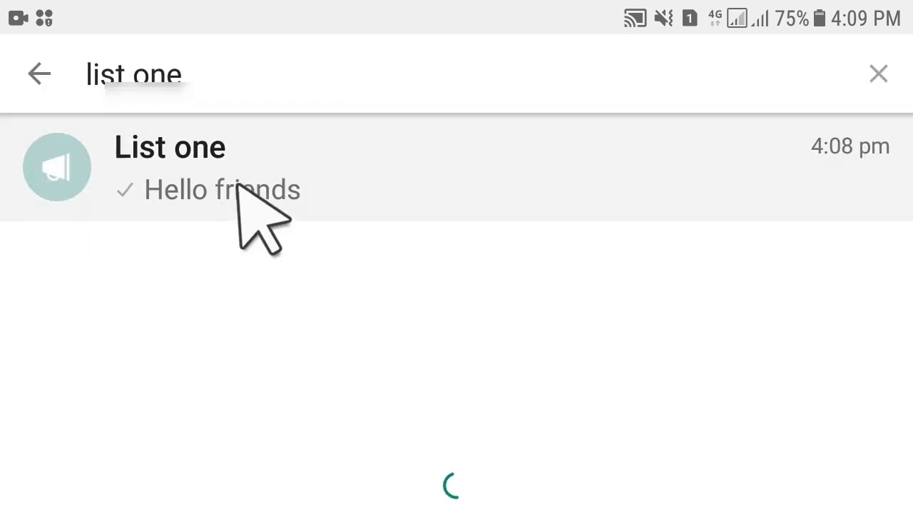